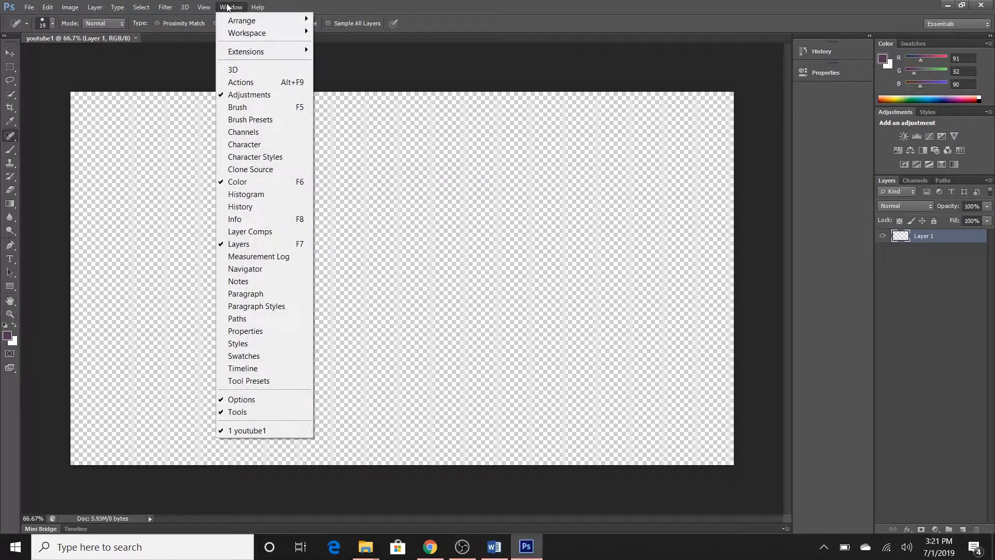
- Show the brush settings in the workspace and collapse them into the dock
mouse_move(241, 33)
click(238, 111)
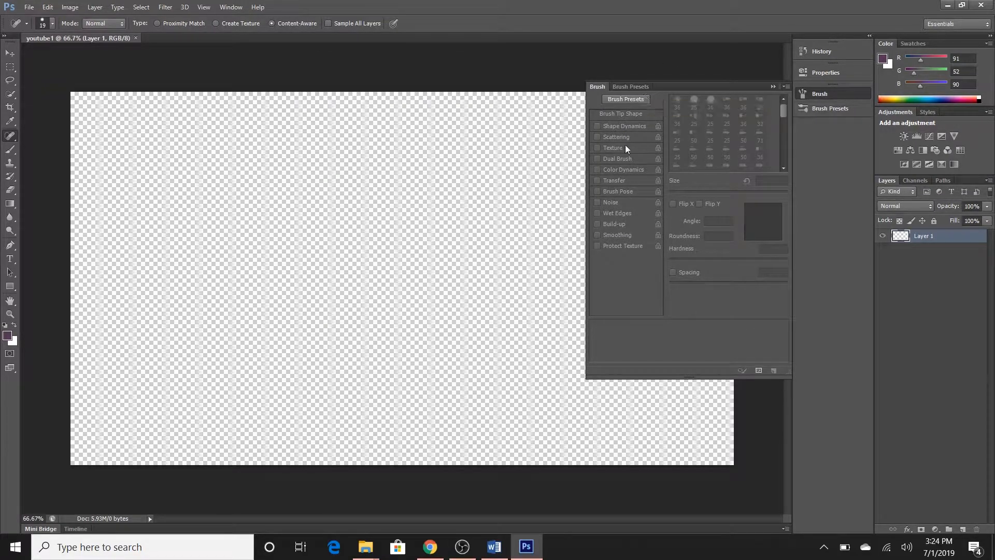
click(773, 87)
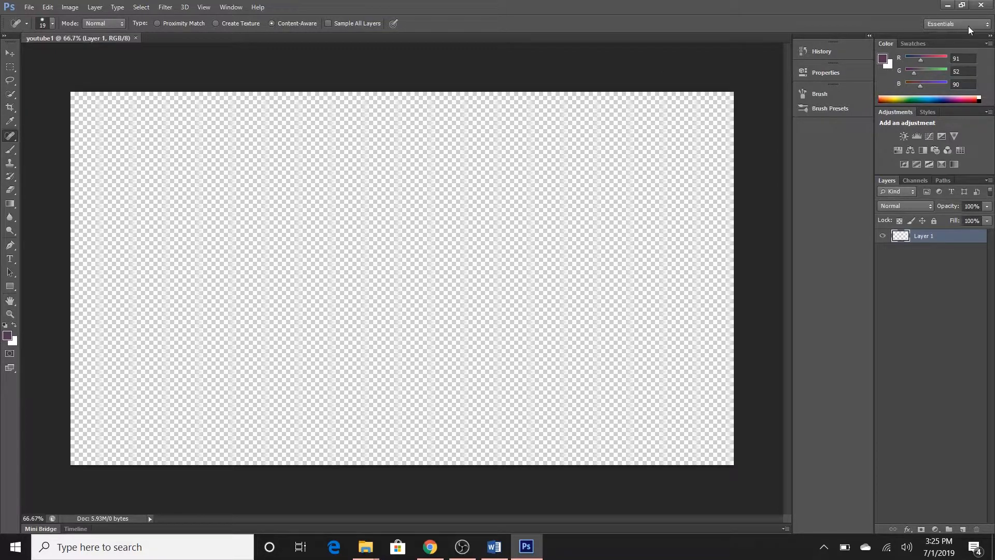
click(986, 27)
click(659, 67)
click(986, 27)
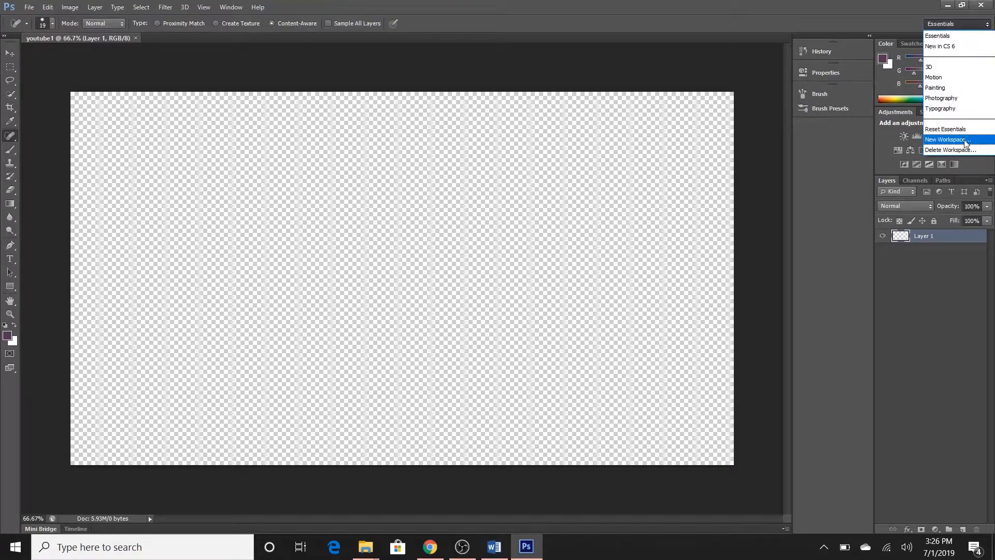
click(580, 57)
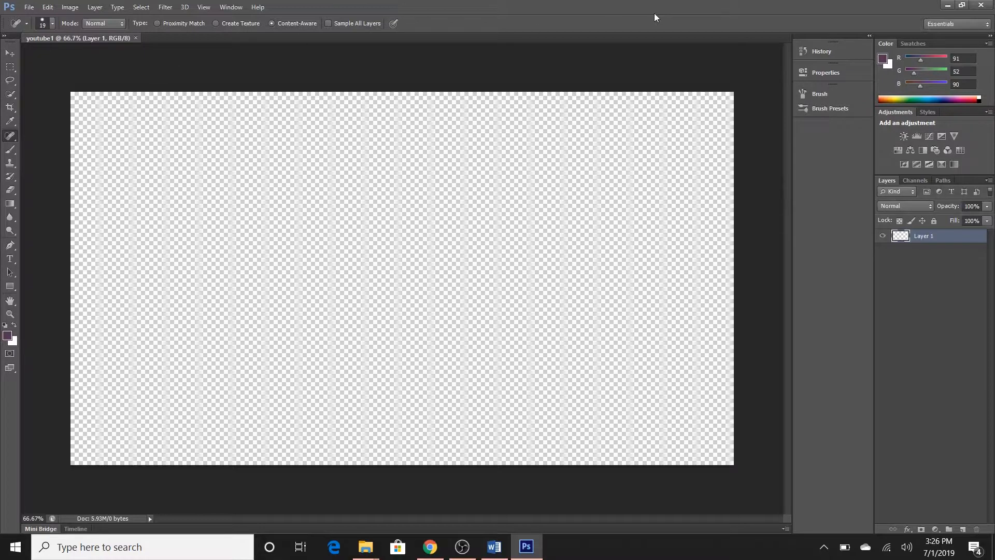
- Show the History list, dab once with the Spot Healing Brush, and paint three freehand Brush strokes across the canvas
click(826, 51)
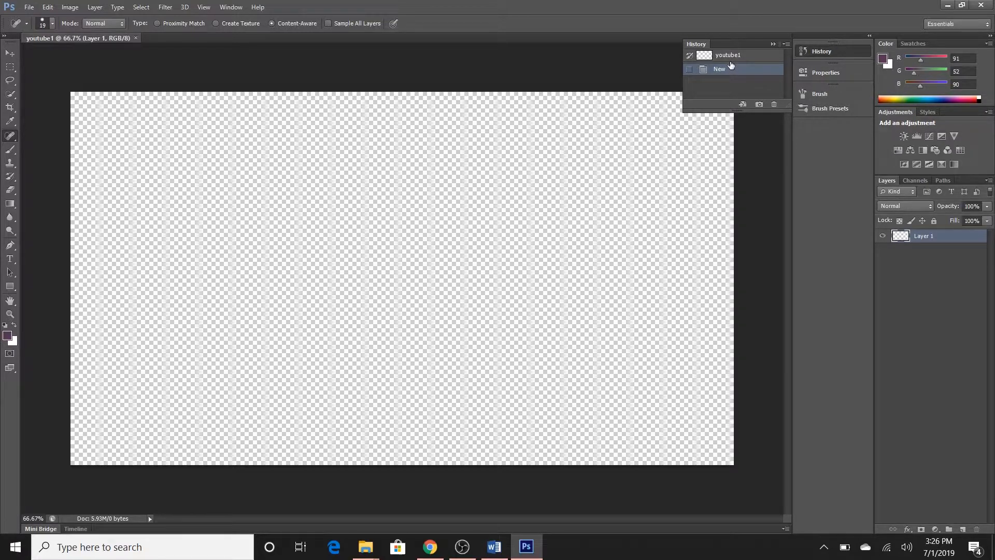
click(430, 212)
click(9, 149)
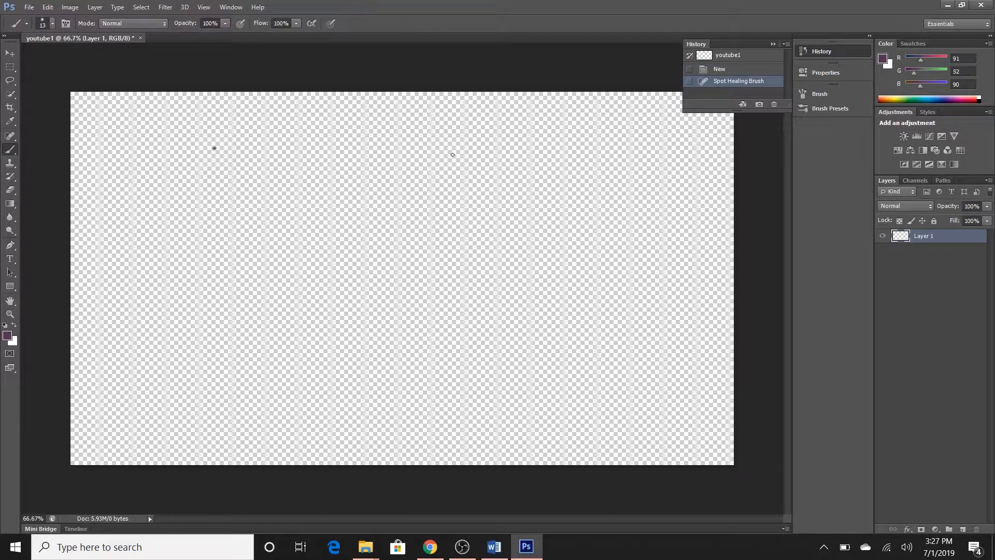
drag(213, 148, 538, 230)
drag(392, 288, 202, 206)
mouse_move(398, 228)
mouse_down()
mouse_move(383, 275)
mouse_move(391, 300)
mouse_move(401, 202)
mouse_move(562, 227)
mouse_move(285, 322)
mouse_move(259, 254)
mouse_move(485, 262)
mouse_move(518, 272)
mouse_up()
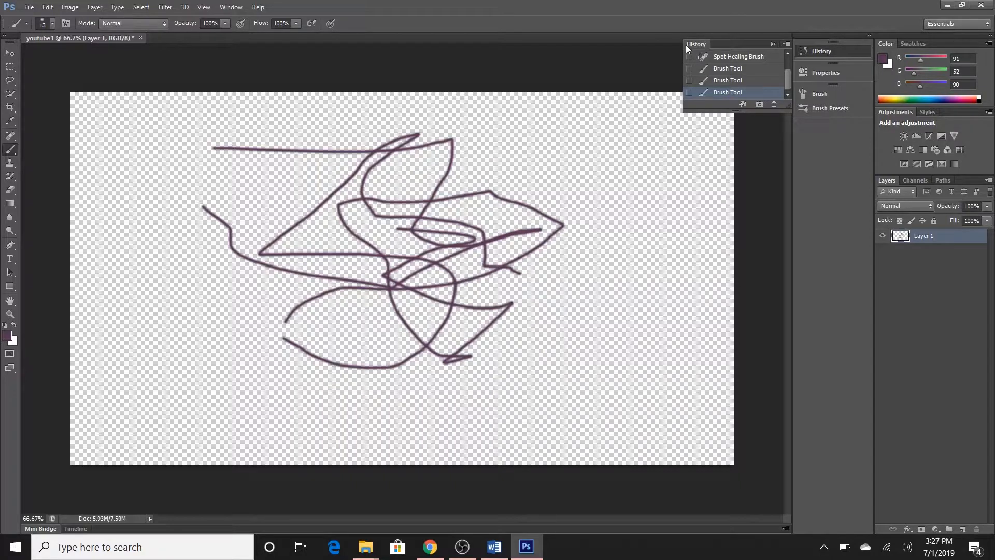
- Delete the last Brush Tool state from History
click(690, 93)
click(774, 104)
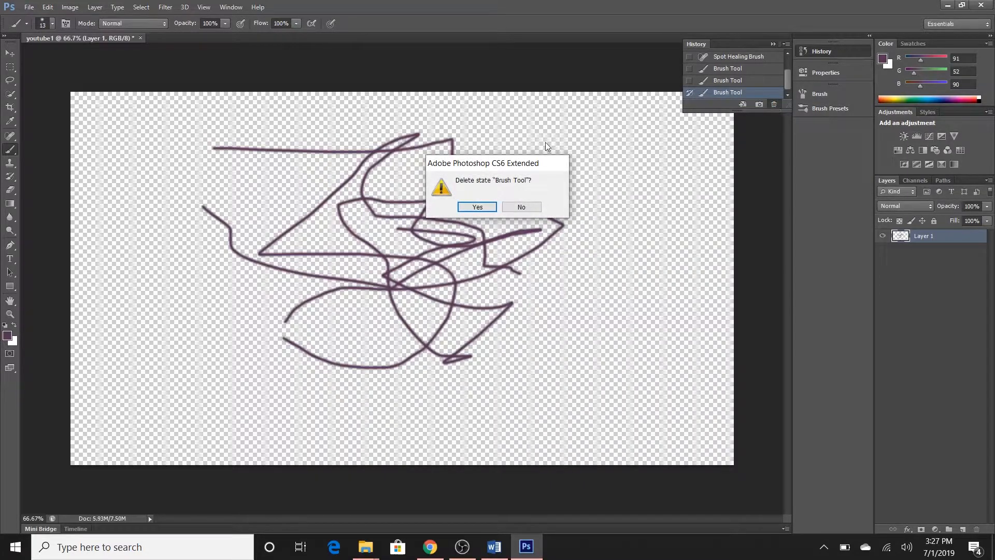
click(478, 207)
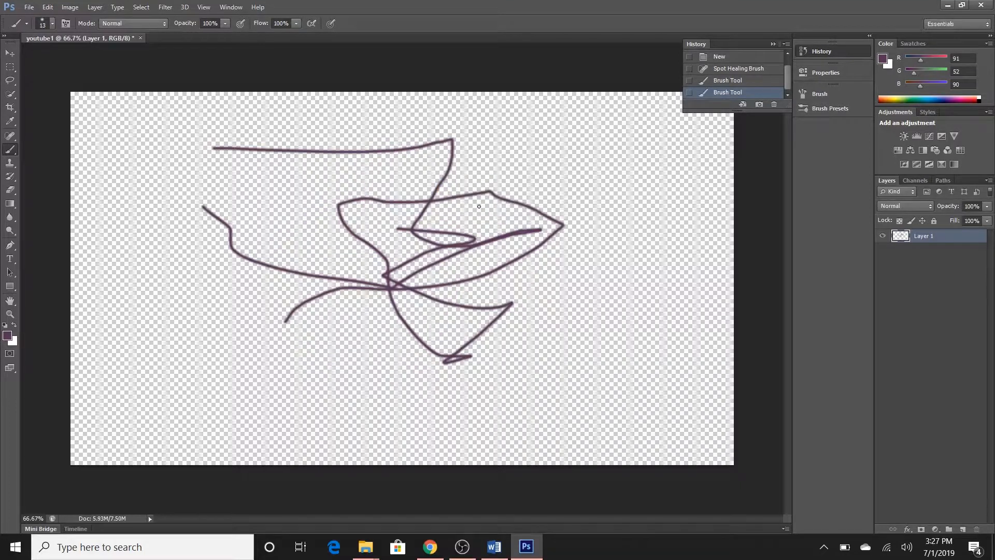
- Lengthen the History list to show all of its states and collapse it
drag(709, 113, 710, 170)
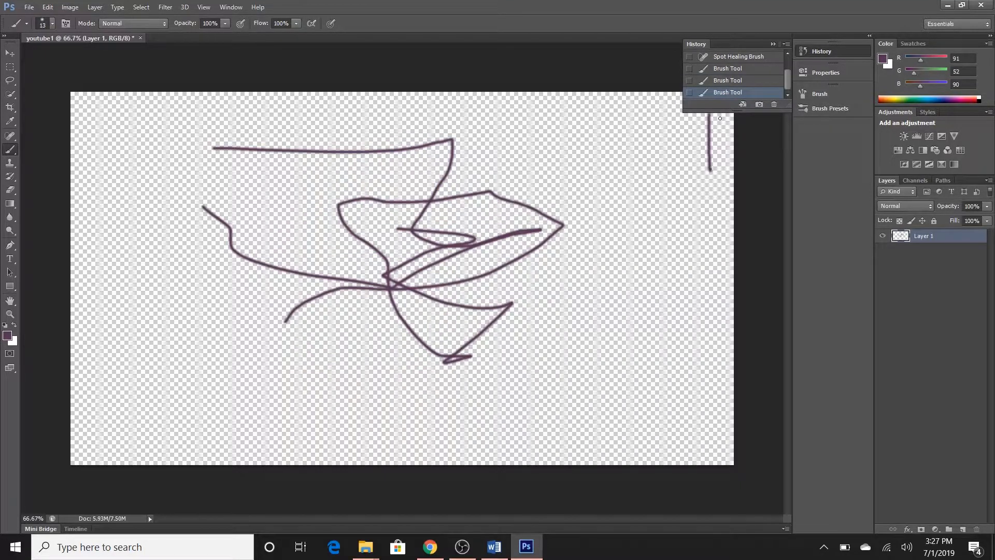
drag(720, 110, 730, 405)
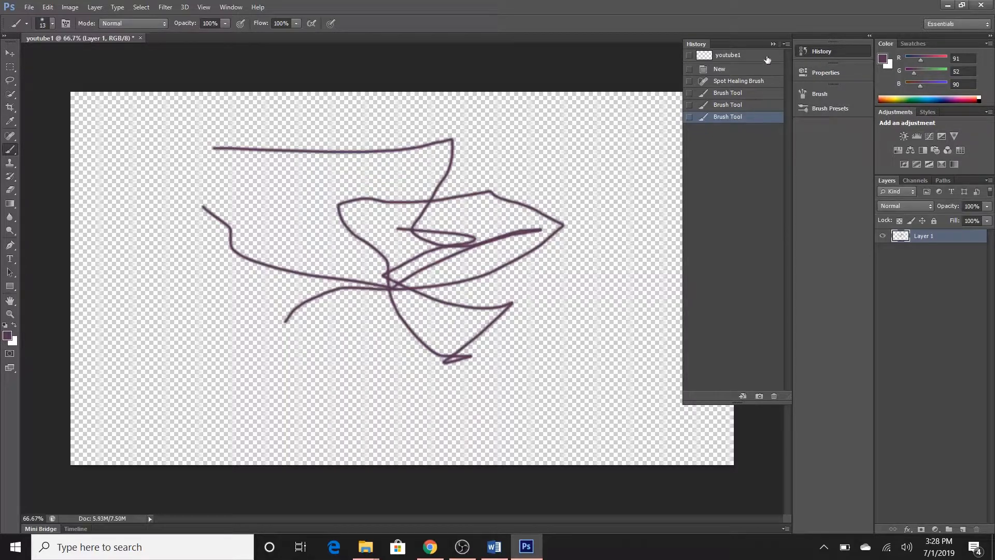
click(773, 43)
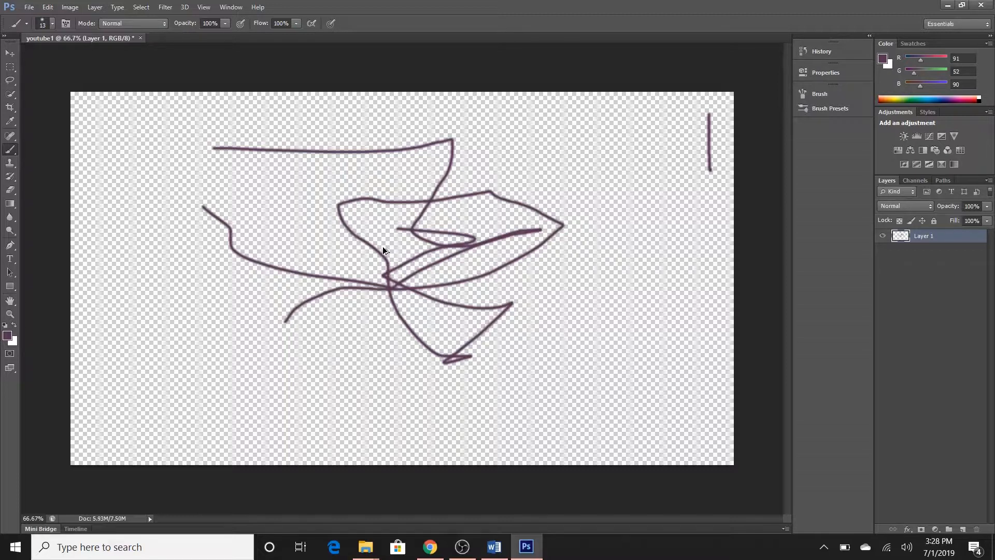
- Undo all the Brush strokes on the canvas, one history state at a time
key(ctrl+z)
key(ctrl+alt+z)
key(ctrl+alt+z)
key(ctrl+alt+z)
key(ctrl+alt+z)
key(ctrl+alt+z)
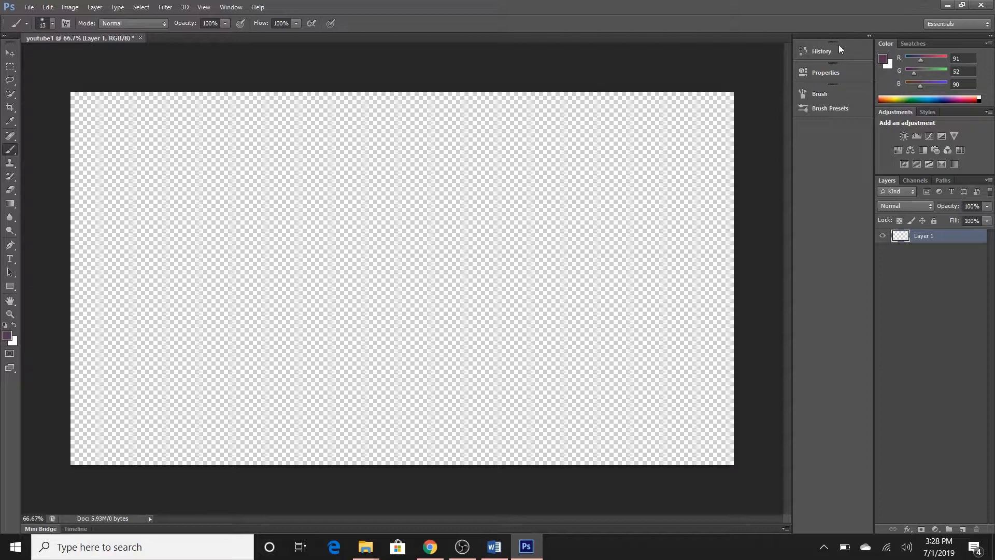
- Show History again and step backward through its states to the New state
click(823, 50)
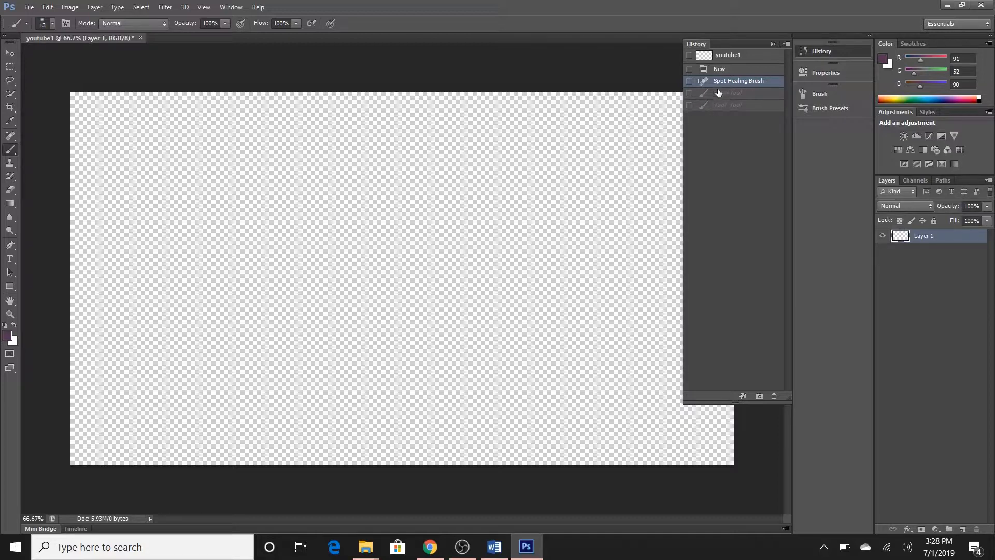
click(605, 72)
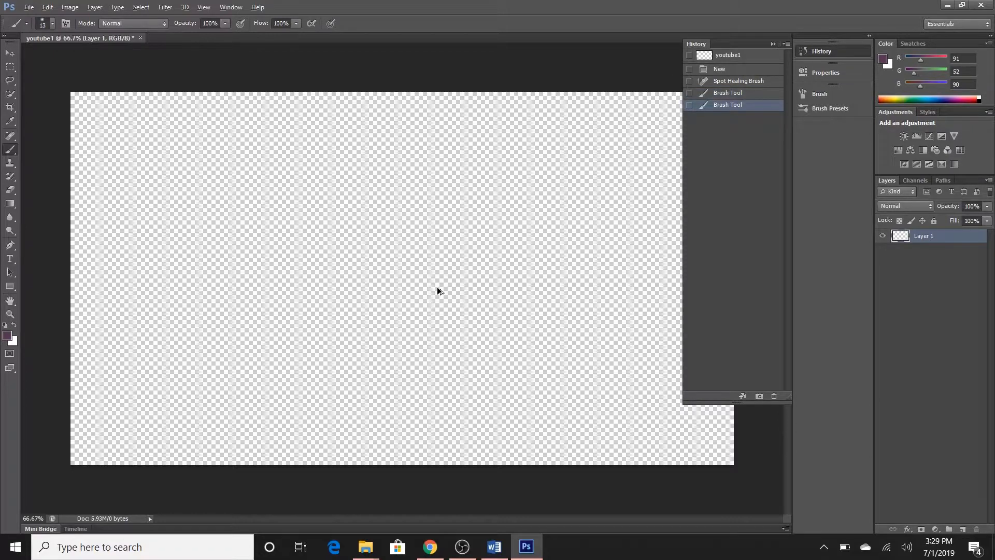
key(ctrl+alt+z)
key(ctrl+alt+z)
key(ctrl+alt+z)
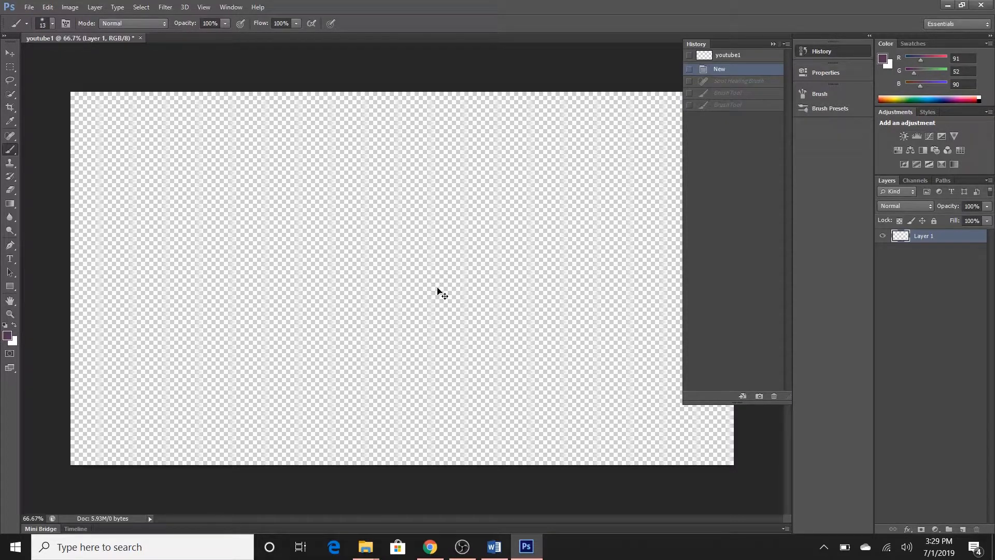
- Step forward through History to the last Brush Tool state and toggle that state off and on
key(ctrl+shift+z)
key(ctrl+shift+z)
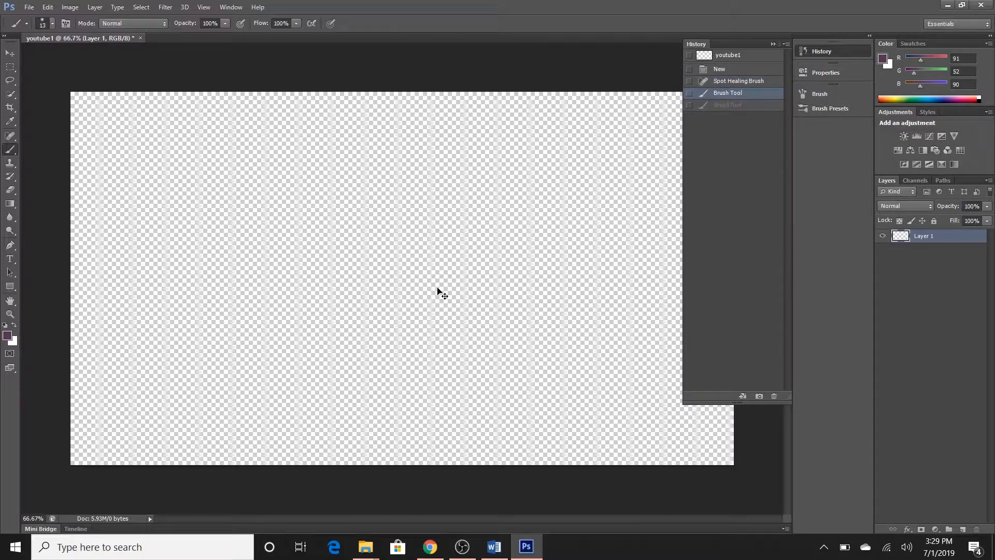
key(ctrl+shift+z)
key(ctrl+z)
key(ctrl+z)
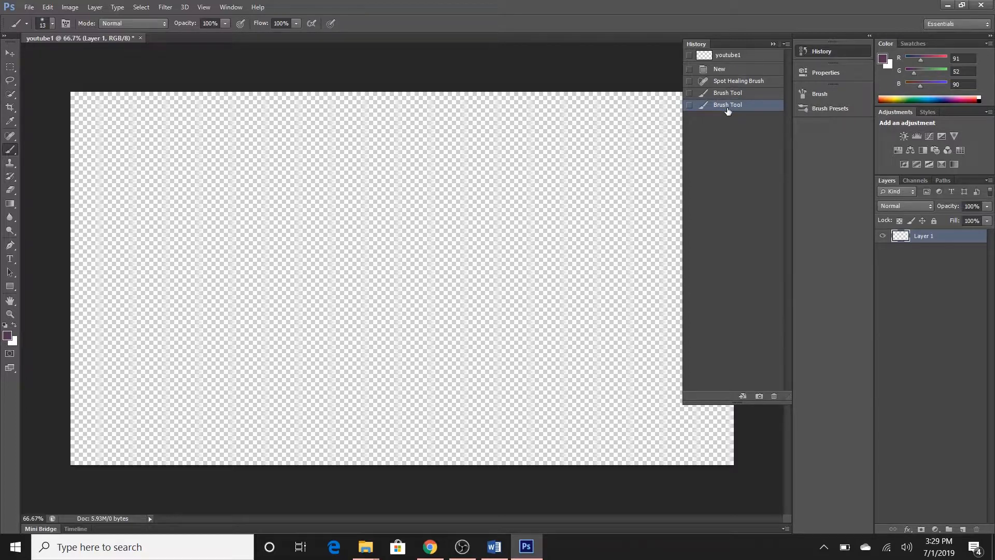
- Paint a freehand scribble on the canvas, revert it through the preceding History state, and undo that reversion
click(581, 70)
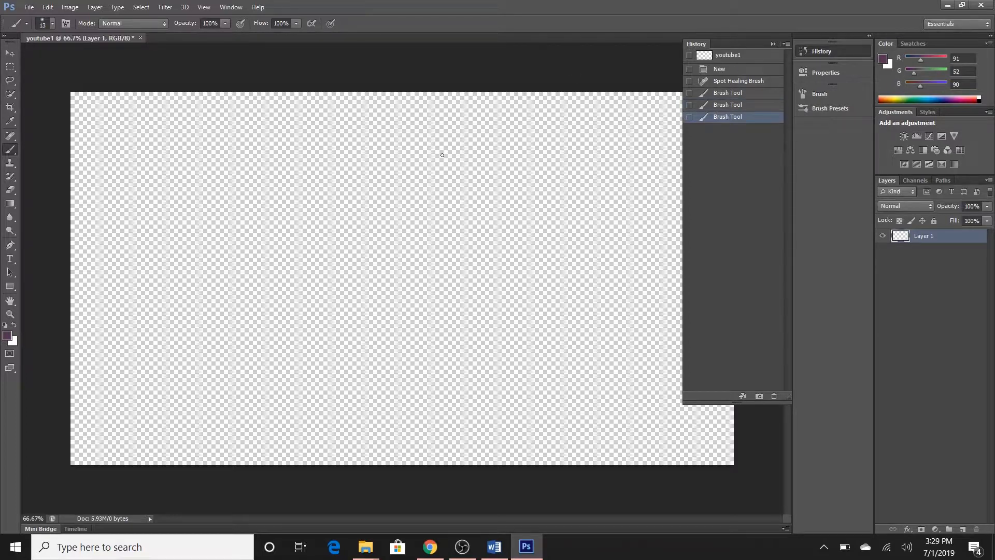
mouse_move(217, 204)
mouse_down()
mouse_move(337, 329)
mouse_move(382, 156)
mouse_move(394, 228)
mouse_move(337, 259)
mouse_move(491, 188)
mouse_move(381, 225)
mouse_up()
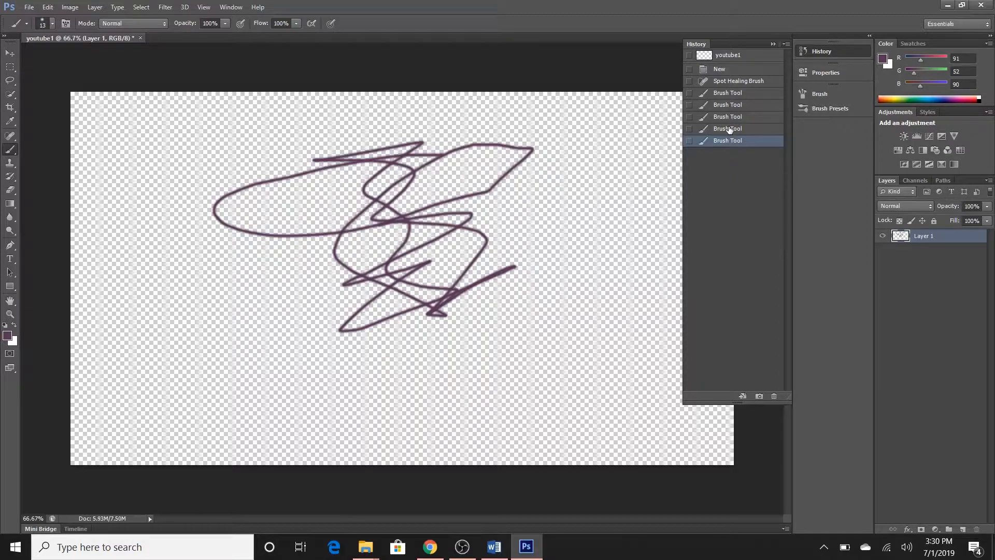
click(727, 128)
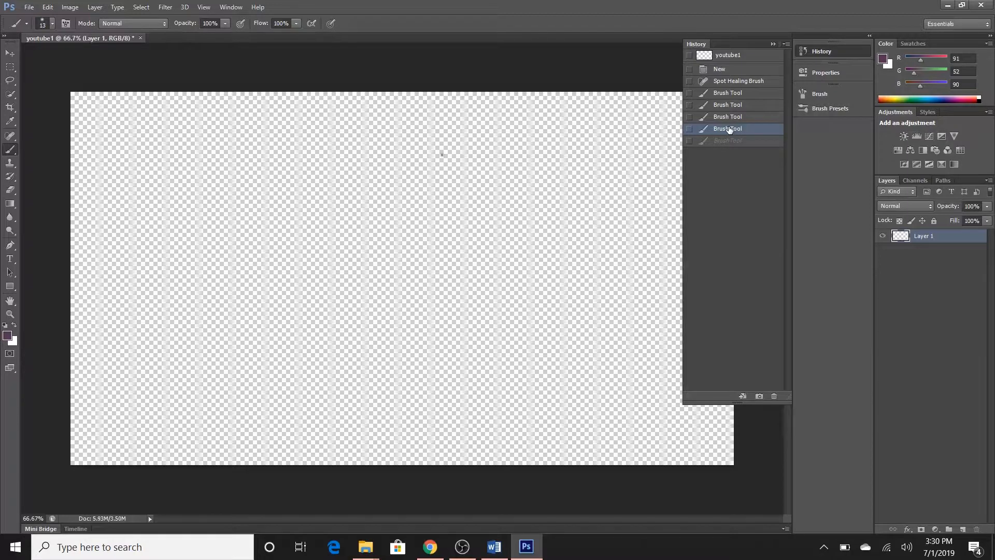
key(ctrl+z)
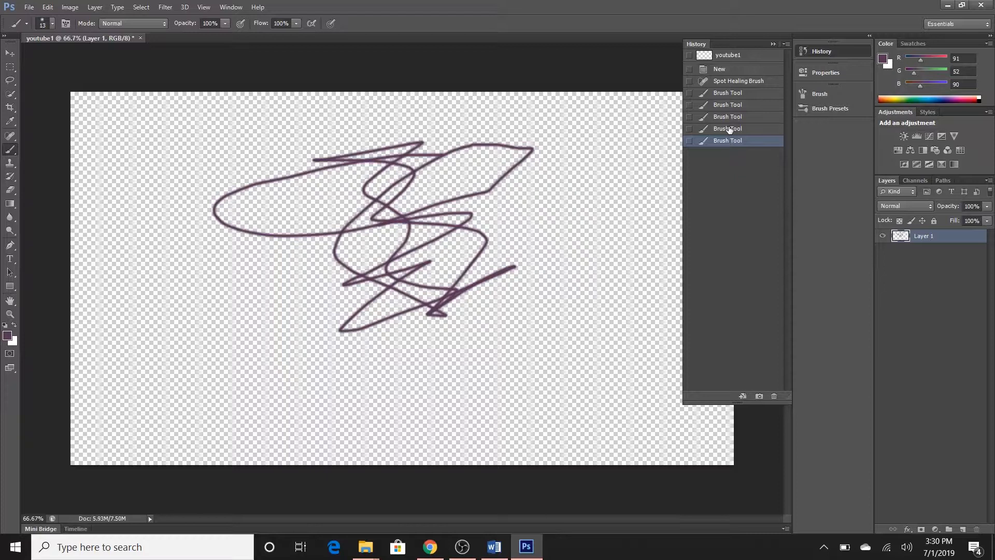
- Remove the scribble by returning to an earlier Brush Tool state in History, and collapse the expanded settings
click(729, 93)
key(F5)
click(772, 87)
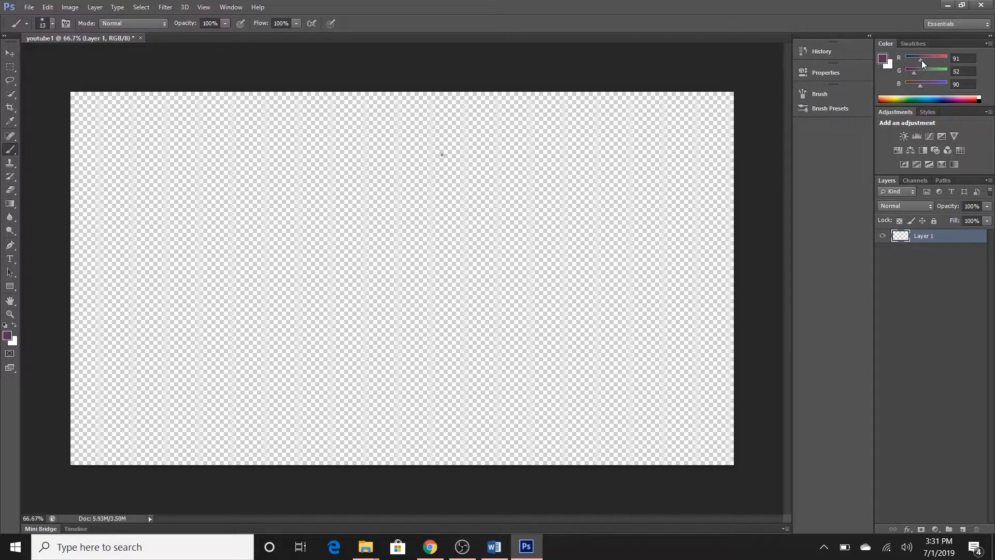
- Mix a lighter purple foreground color with the red, green and blue sliders
drag(922, 60, 923, 60)
drag(915, 74, 931, 72)
mouse_move(920, 86)
mouse_down()
mouse_move(939, 89)
mouse_move(917, 73)
mouse_up()
- Pick a magenta swatch as the foreground color and adjust its blue value to 194
click(912, 44)
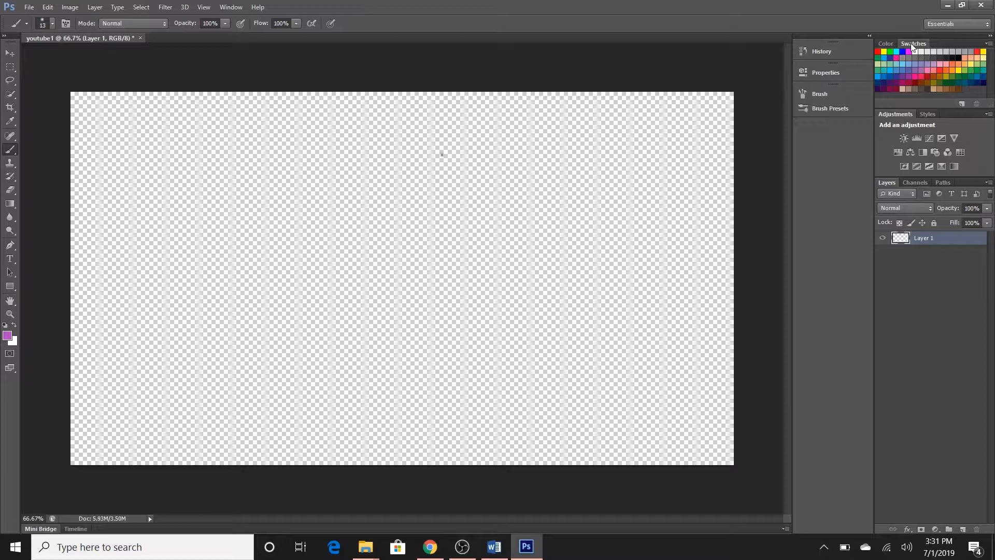
click(916, 75)
click(884, 45)
click(931, 85)
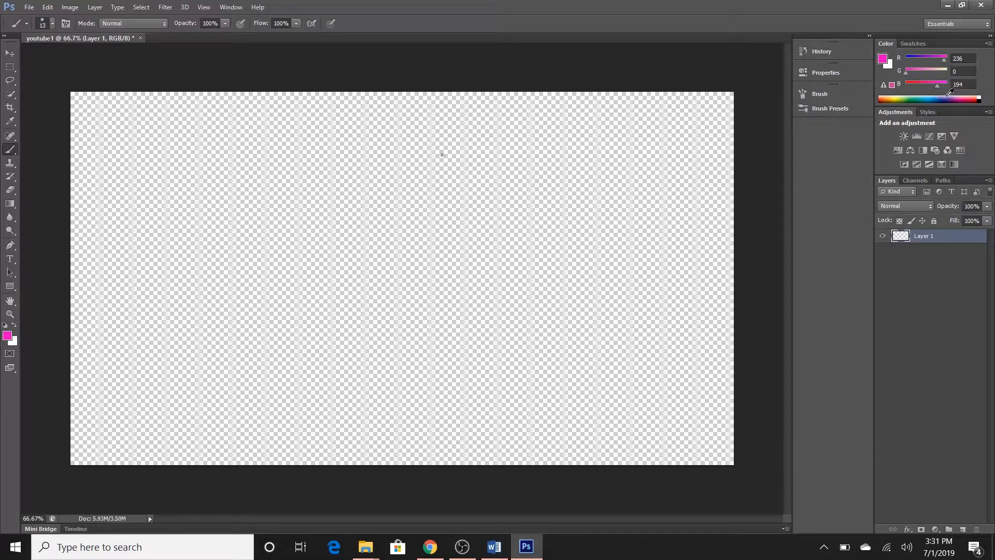
- Sample white, black and several hues from the color spectrum, settle on gold (172, 148, 49), and open the foreground Color Picker
click(981, 98)
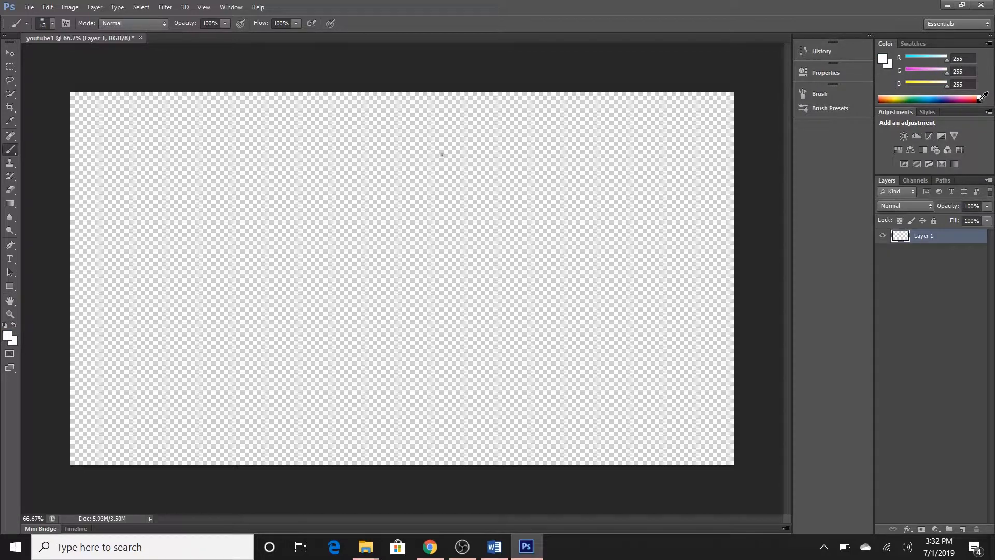
click(982, 99)
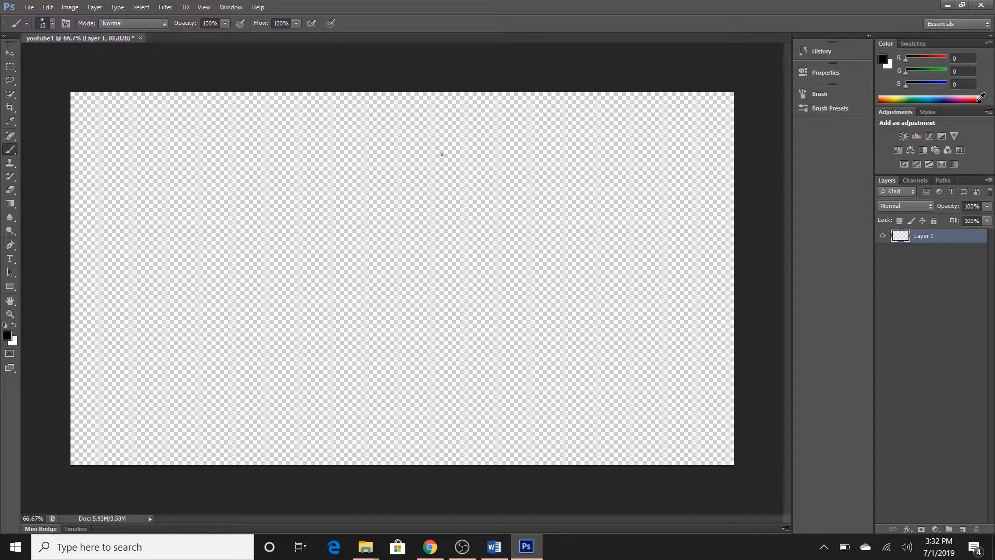
click(927, 95)
click(913, 99)
click(931, 100)
click(952, 100)
drag(958, 99, 889, 100)
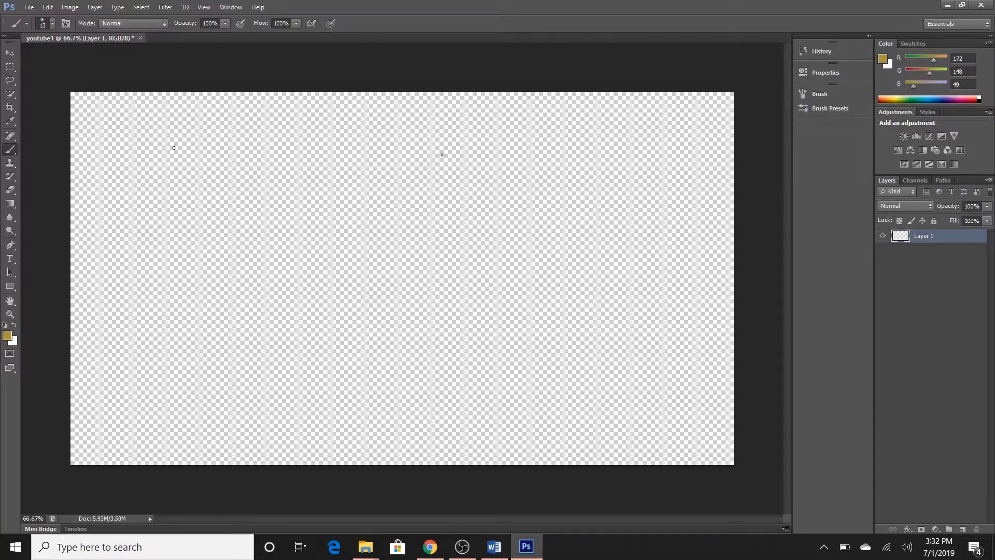
click(8, 336)
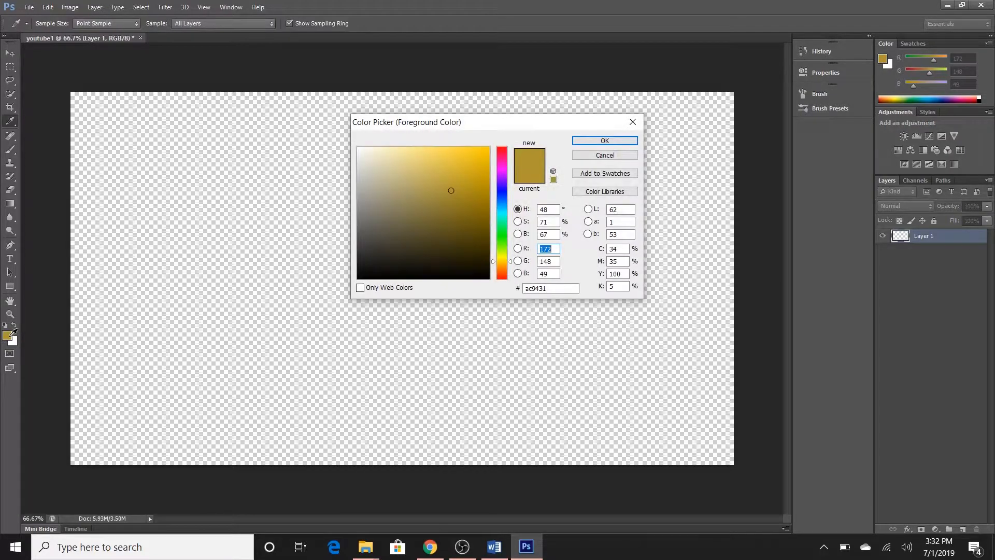
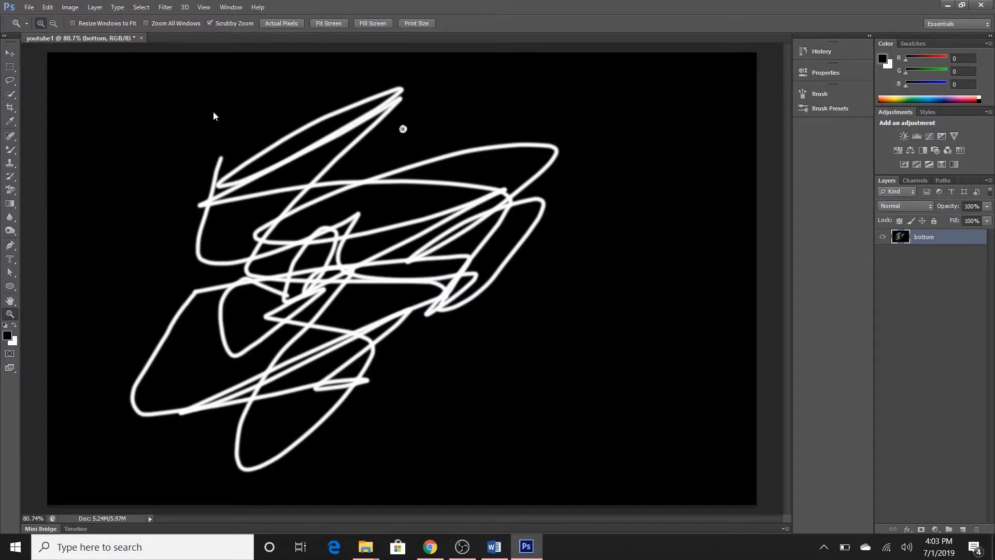
- Create a new document with the default settings and rename its layer to "box"
key(ctrl+n)
click(601, 143)
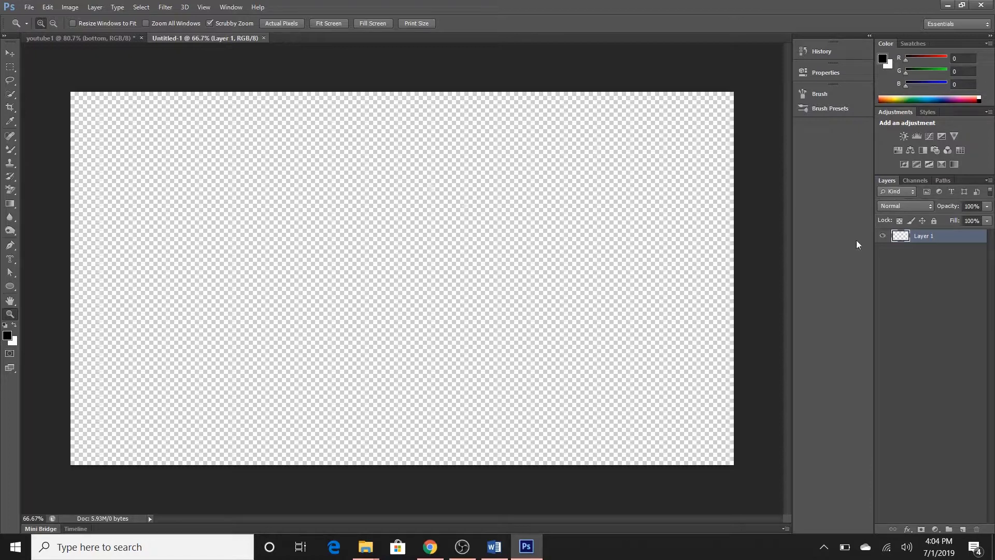
double_click(928, 237)
text(box)
click(956, 288)
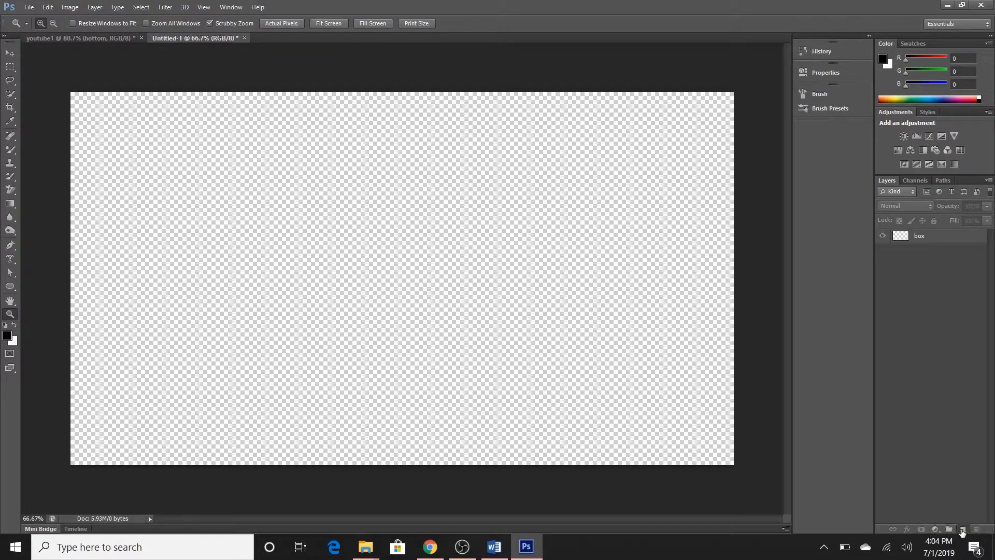
- Add a new layer above box and fill it with a black-to-white linear gradient running diagonally from the canvas's upper-left to lower-right corner
click(962, 531)
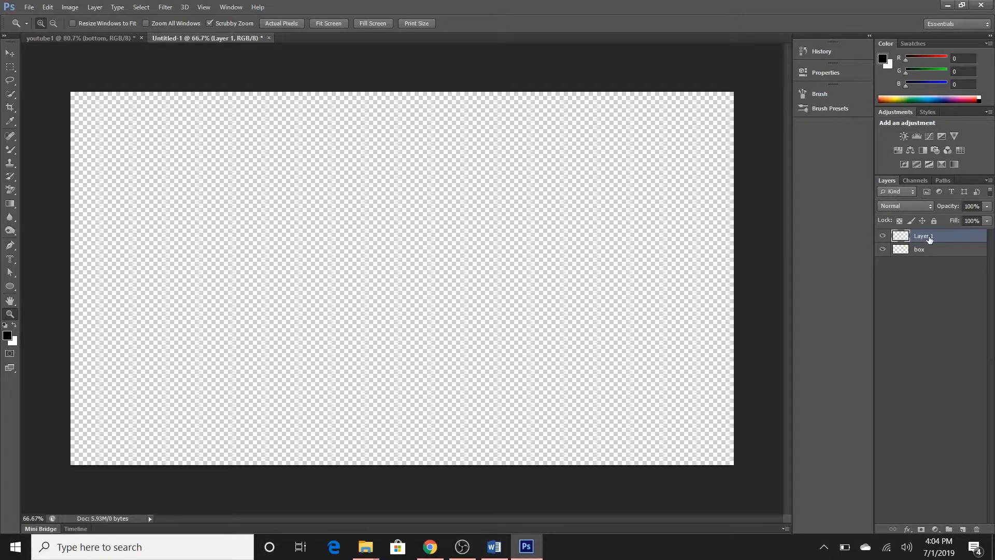
click(11, 206)
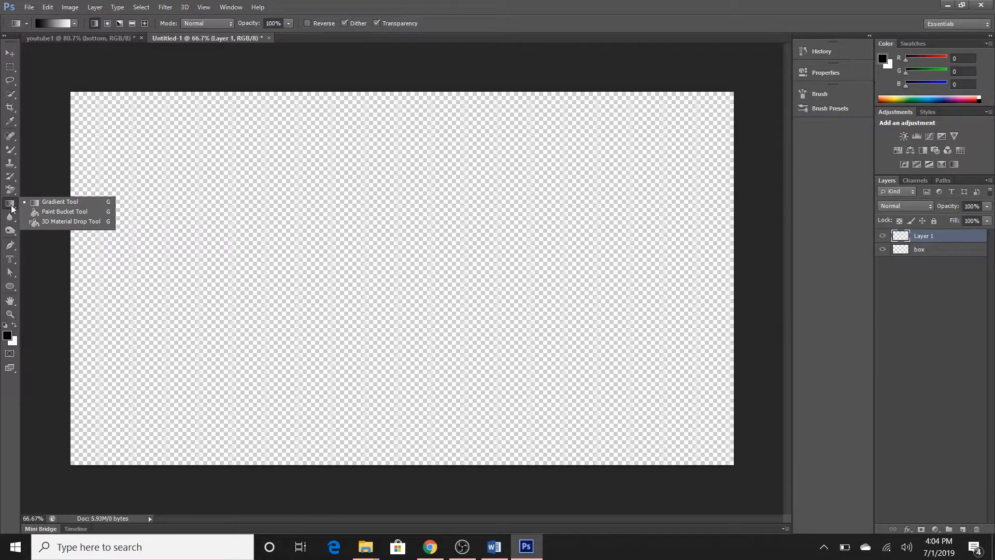
click(51, 202)
drag(71, 90, 745, 473)
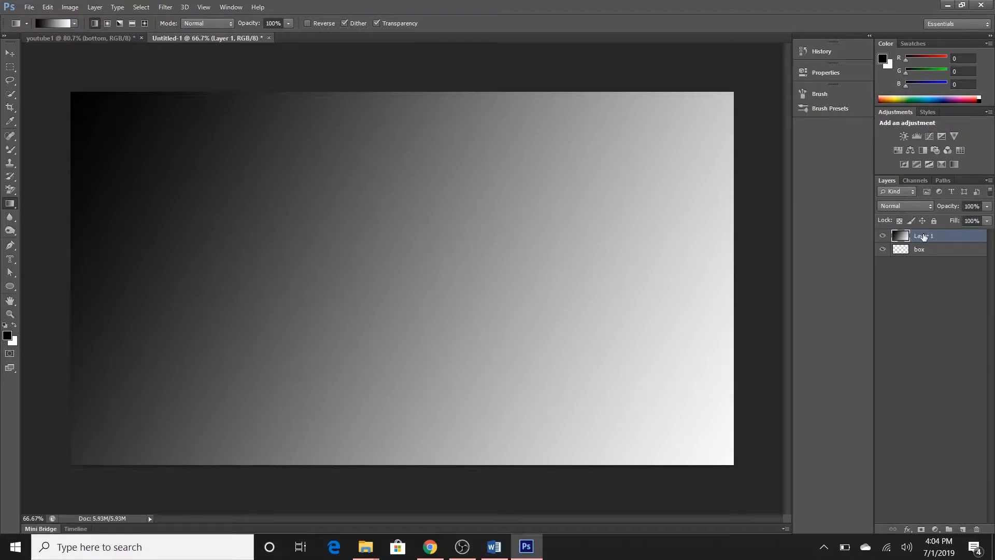
- Rename the gradient layer as "bread"
double_click(923, 235)
drag(939, 235, 912, 234)
text(bread)
key(Return)
- Make a large elliptical selection across most of the canvas, invert it and delete the gradient outside the ellipse on the bread layer
click(13, 74)
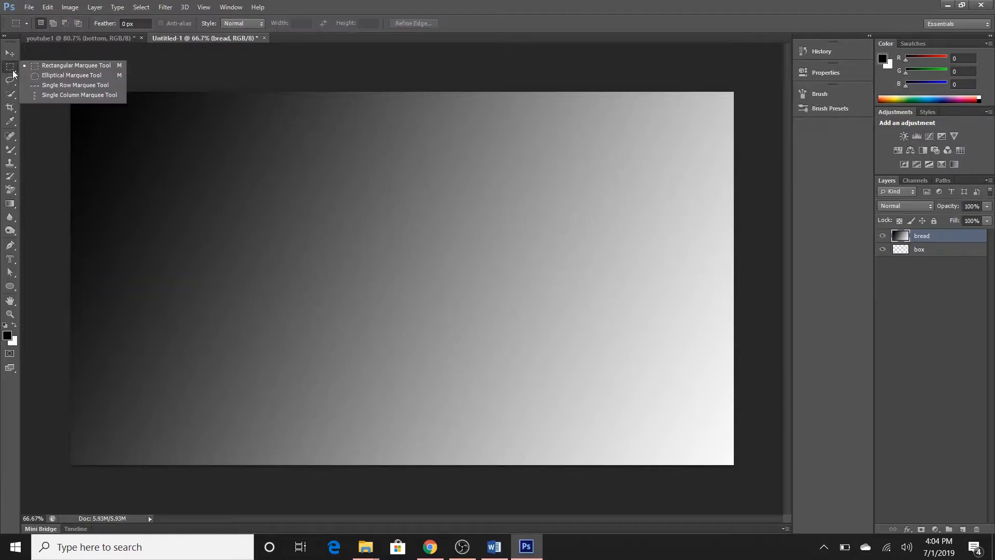
click(62, 75)
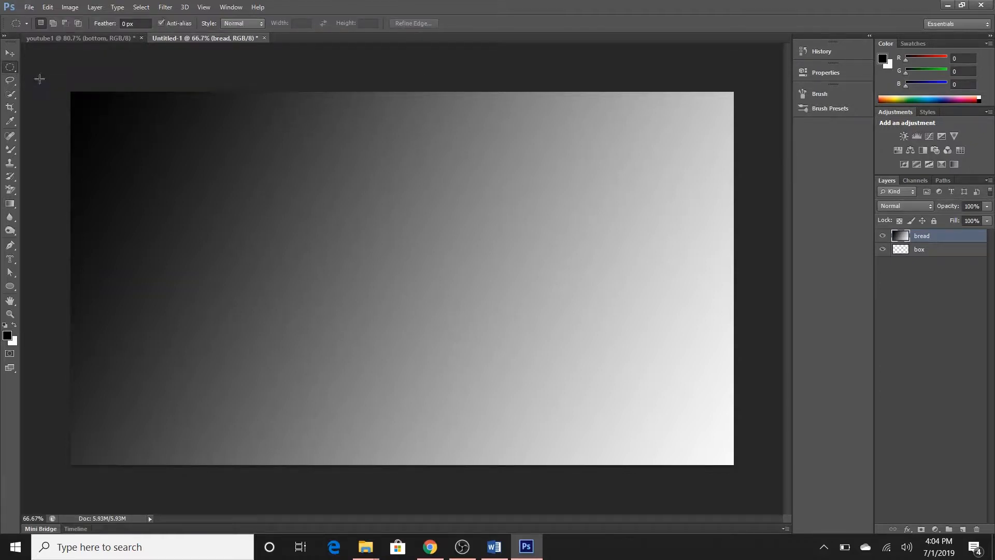
drag(138, 133, 714, 451)
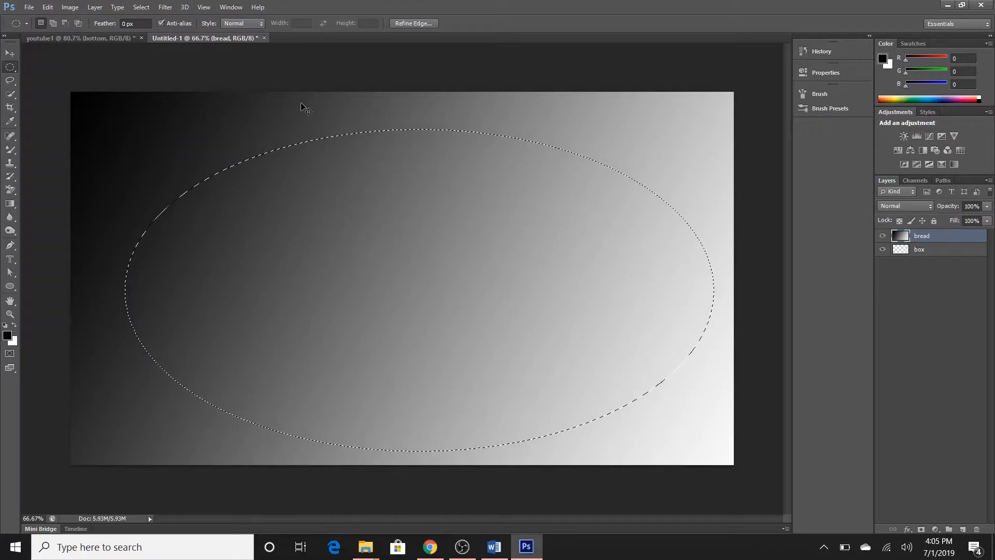
key(ctrl+shift+i)
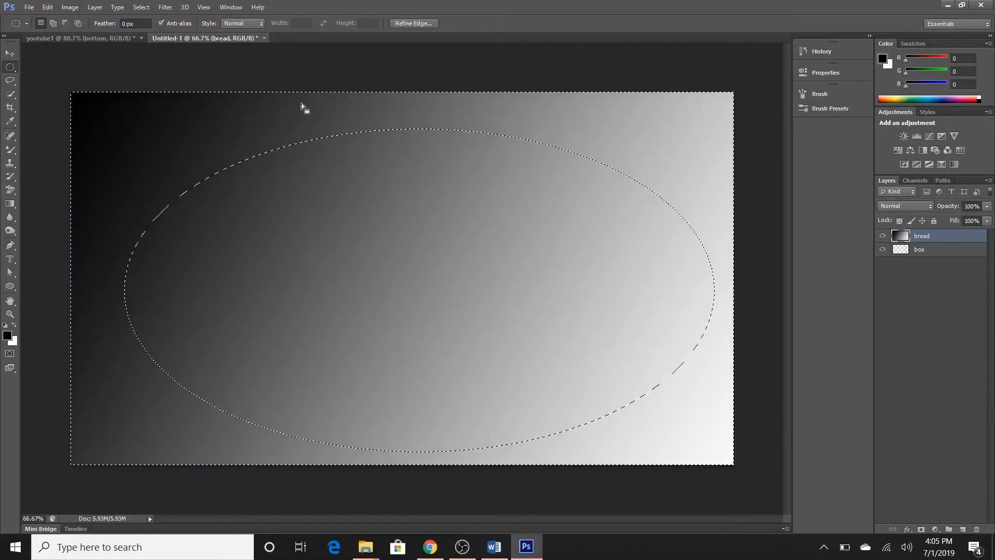
key(Delete)
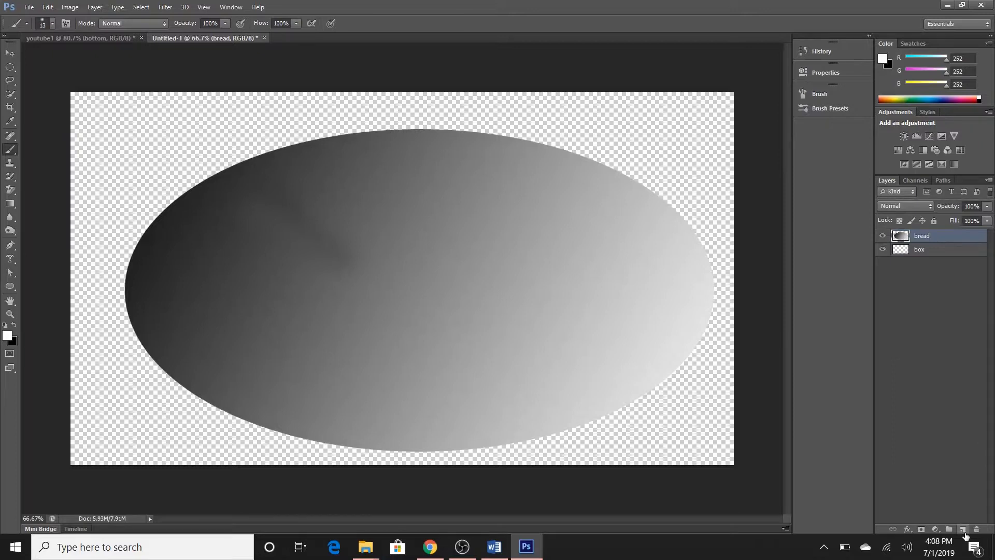
- Add a new layer above bread and name it "sauce"
click(963, 530)
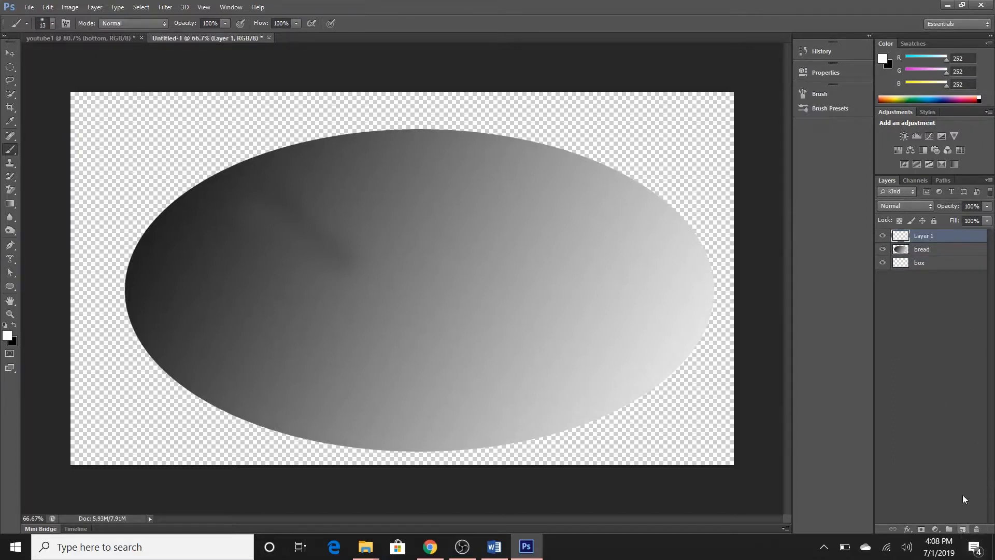
double_click(925, 236)
text(sauce)
click(978, 238)
- Enlarge the soft brush to nearly the ellipse's height and paint near-white over the ellipse's middle on the sauce layer
key(bracketright)
key(bracketright)
key(bracketright)
key(bracketright)
key(bracketright)
key(bracketright)
key(bracketright)
key(bracketright)
key(bracketright)
key(bracketright)
key(bracketright)
key(bracketright)
key(bracketright)
key(bracketright)
key(bracketright)
key(bracketright)
key(bracketright)
key(bracketright)
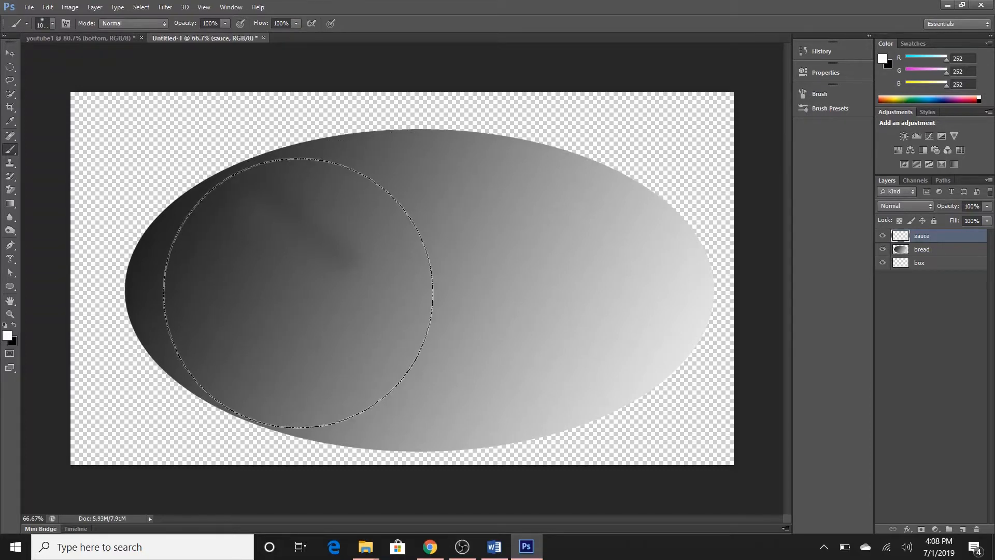
click(304, 291)
mouse_move(305, 290)
mouse_down()
mouse_move(371, 304)
mouse_move(522, 289)
mouse_move(353, 293)
mouse_move(475, 302)
mouse_up()
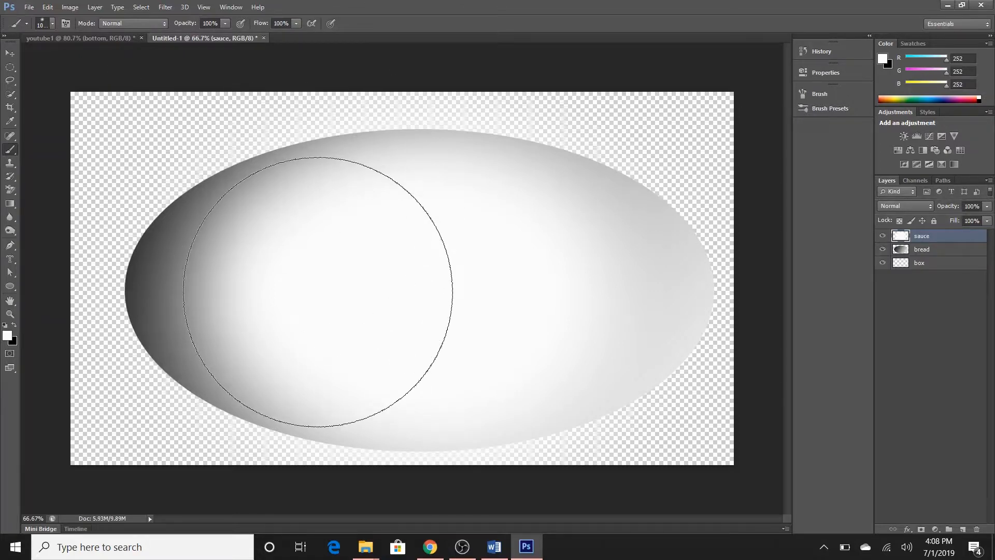
click(317, 291)
mouse_move(379, 282)
mouse_down()
mouse_move(483, 290)
mouse_move(385, 280)
mouse_move(464, 291)
mouse_move(365, 292)
mouse_up()
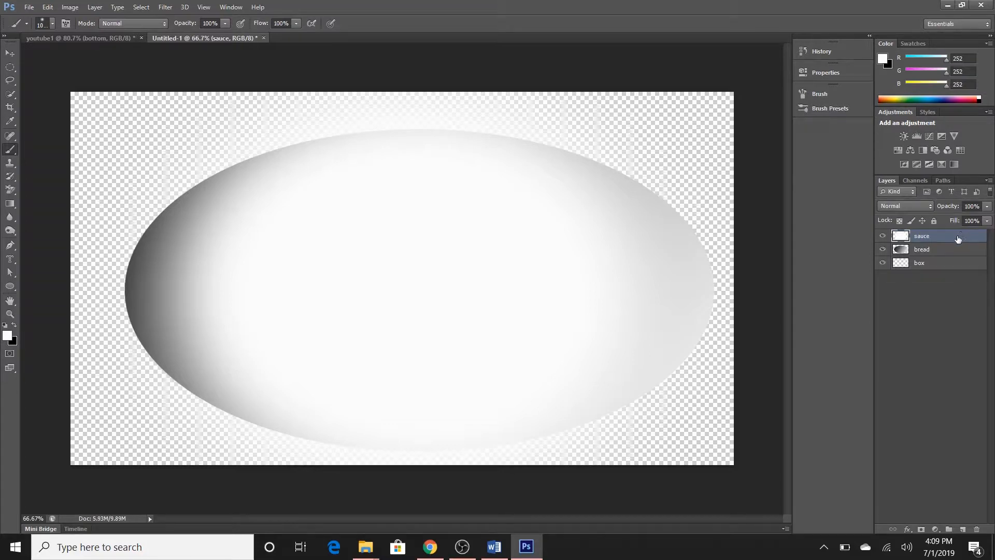
- Try several opacities for the sauce layer, settle on 52%, and set the brush opacity to 50%
click(988, 206)
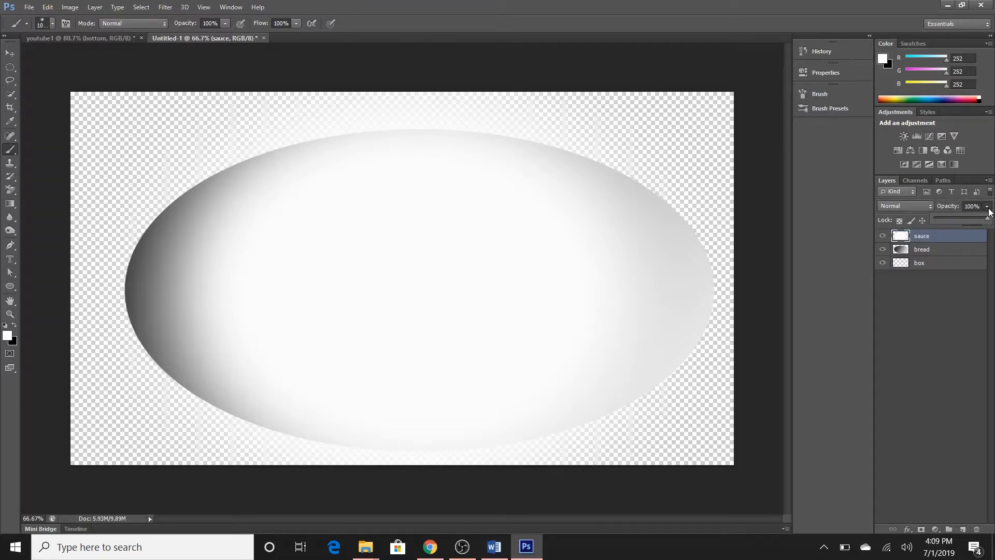
drag(987, 220, 928, 220)
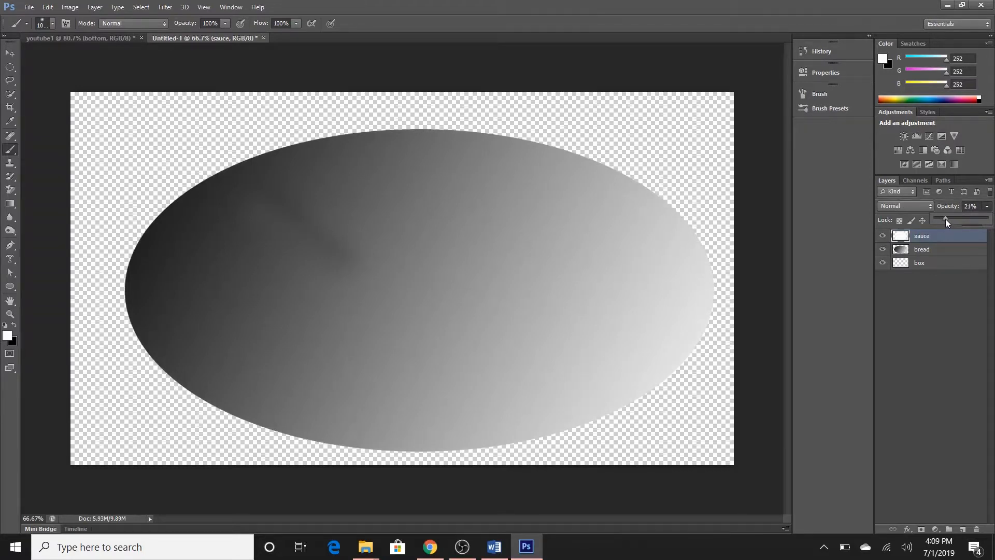
drag(946, 223, 948, 223)
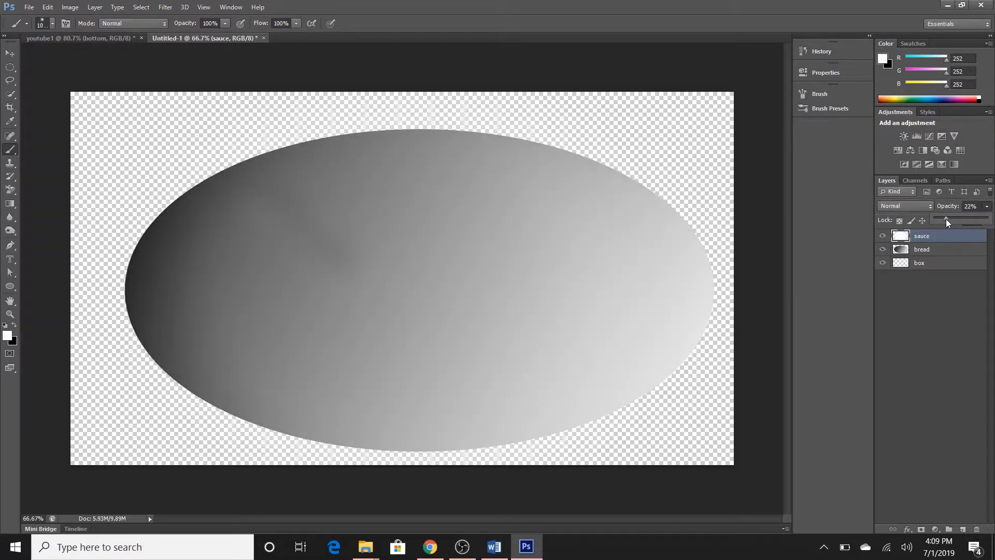
drag(948, 219, 960, 218)
drag(962, 220, 994, 222)
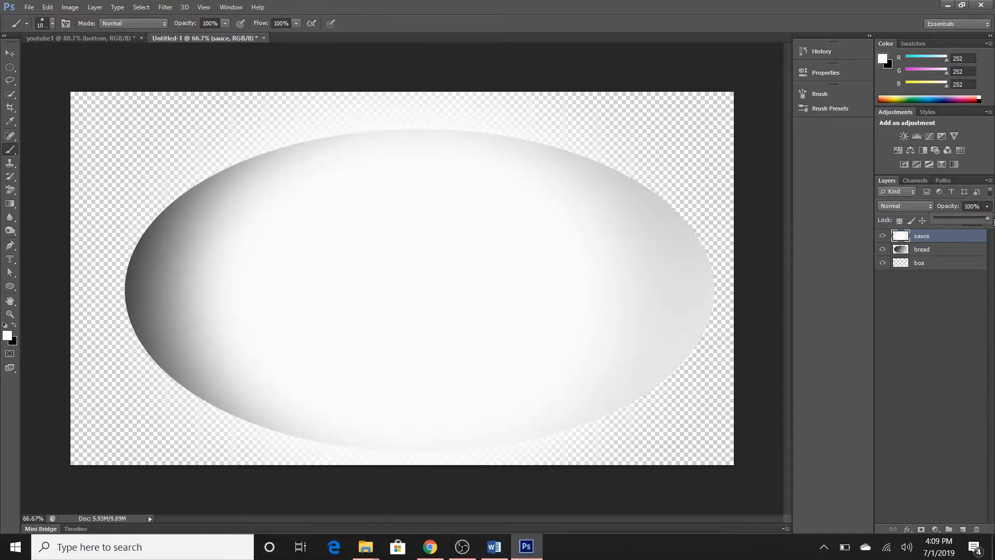
drag(964, 222, 961, 222)
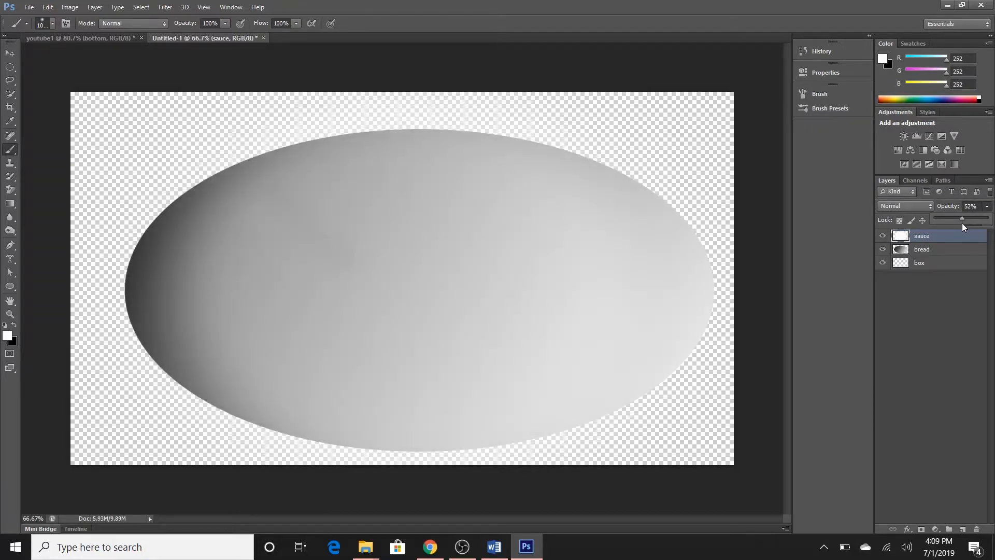
key(5)
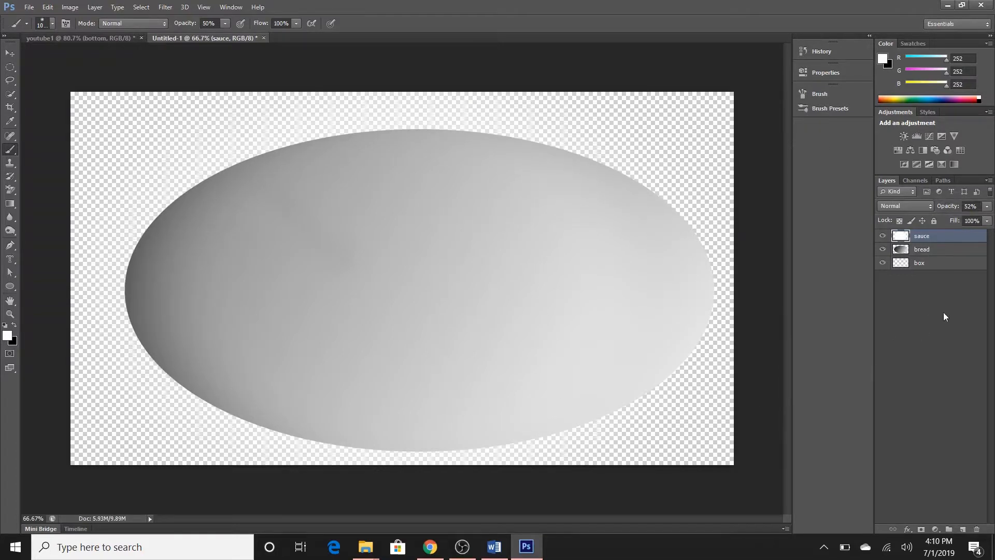
- Add a new layer above sauce and name it "cheese"
click(962, 530)
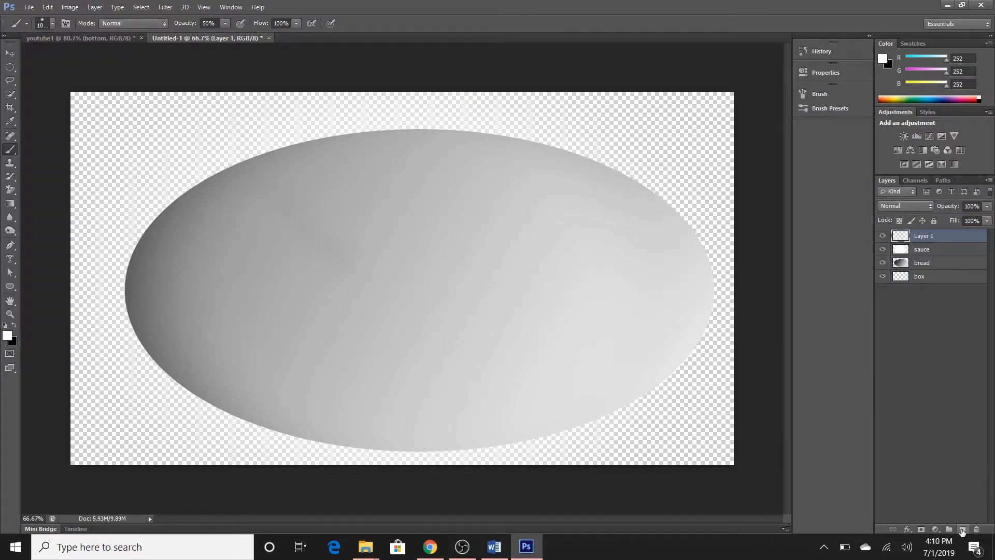
double_click(924, 237)
text(cheese)
key(Return)
- Make black the foreground color and reduce the brush size to 125 px
key(x)
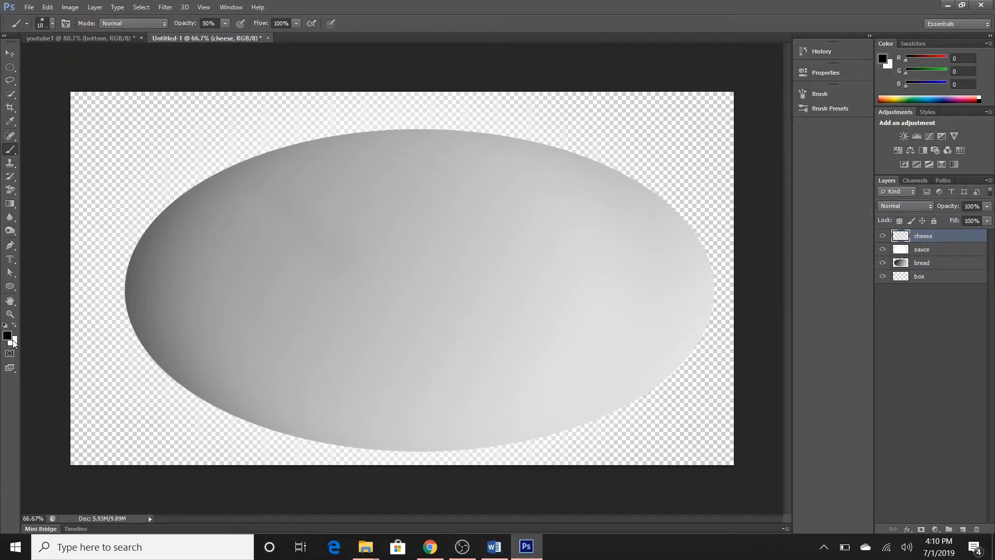
key(bracketleft)
key(bracketleft)
key(bracketleft)
key(bracketleft)
key(bracketleft)
key(bracketleft)
key(bracketleft)
key(bracketleft)
key(bracketleft)
key(bracketleft)
key(bracketleft)
- Paint short half-transparent black strokes scattered across the ellipse on the cheese layer
drag(294, 211, 367, 257)
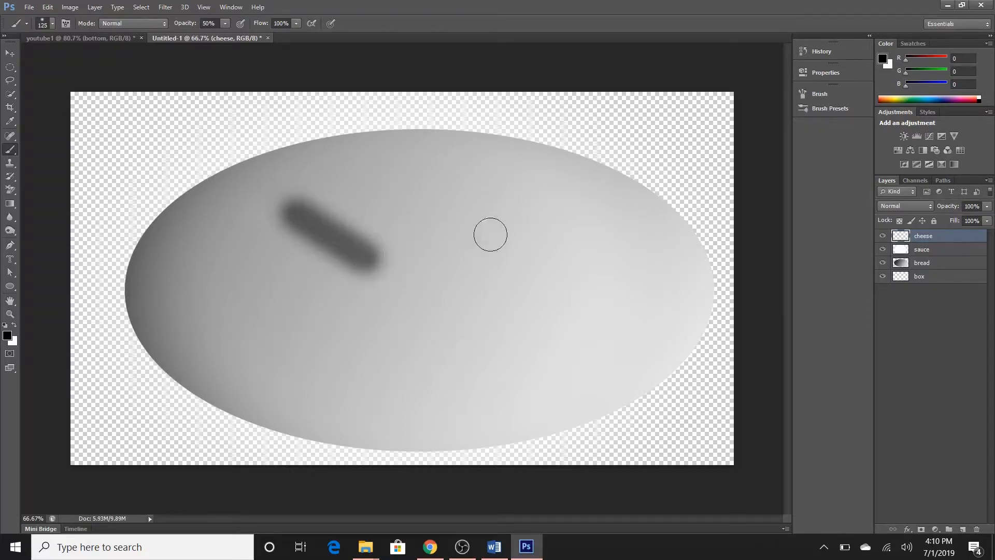
drag(522, 208, 430, 284)
drag(328, 327, 460, 378)
drag(570, 344, 612, 284)
drag(239, 286, 205, 276)
drag(500, 307, 499, 346)
drag(223, 332, 269, 357)
drag(371, 193, 456, 181)
drag(591, 200, 676, 265)
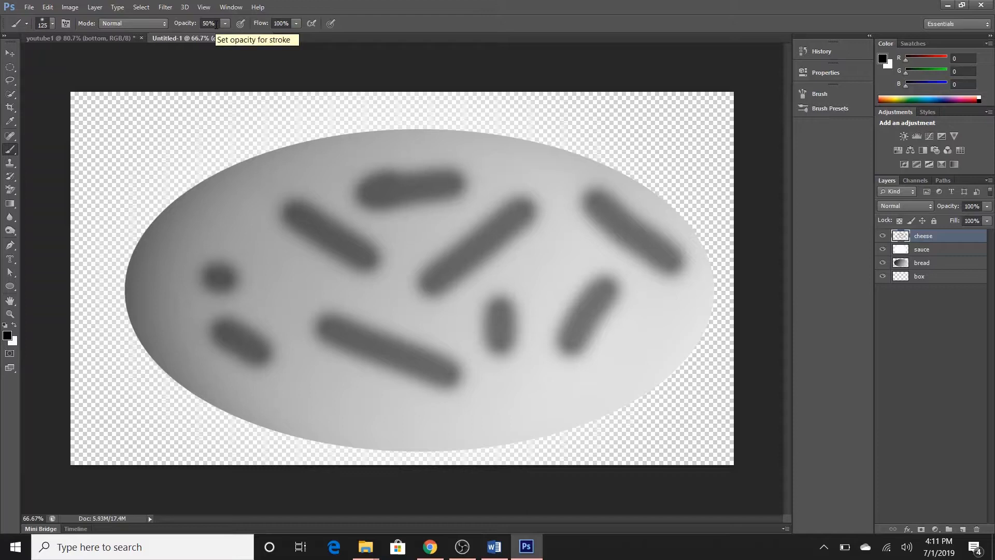
- Undo all the half-transparent strokes on the cheese layer
click(210, 23)
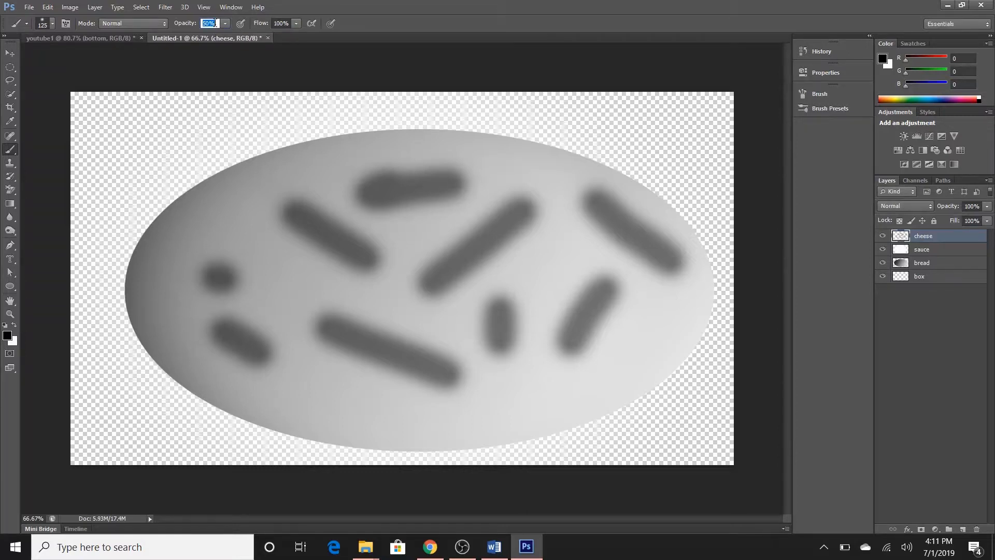
key(Return)
key(ctrl+alt+z)
key(ctrl+alt+z)
key(ctrl+alt+z)
key(ctrl+alt+z)
key(ctrl+alt+z)
key(ctrl+alt+z)
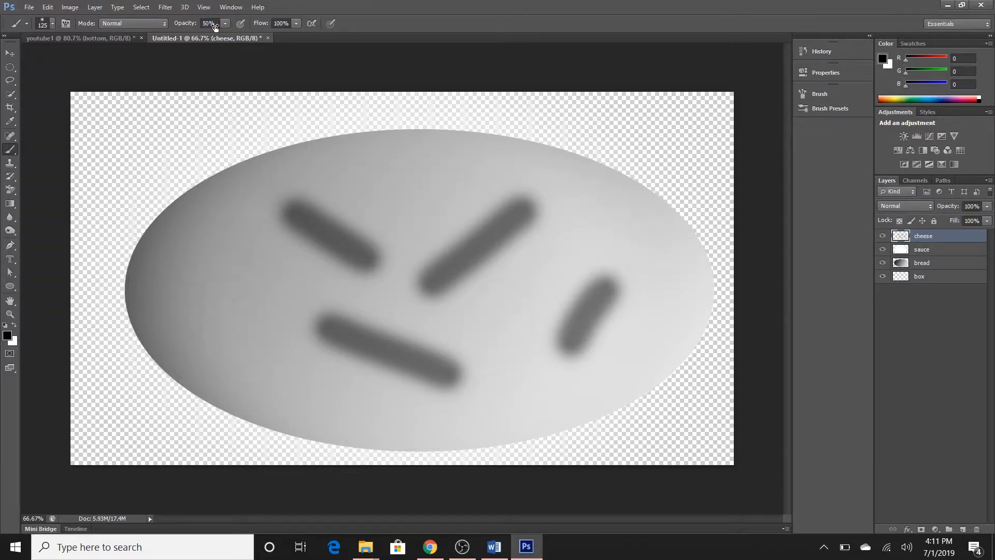
key(ctrl+alt+z)
key(ctrl+alt+z)
key(ctrl+alt+z)
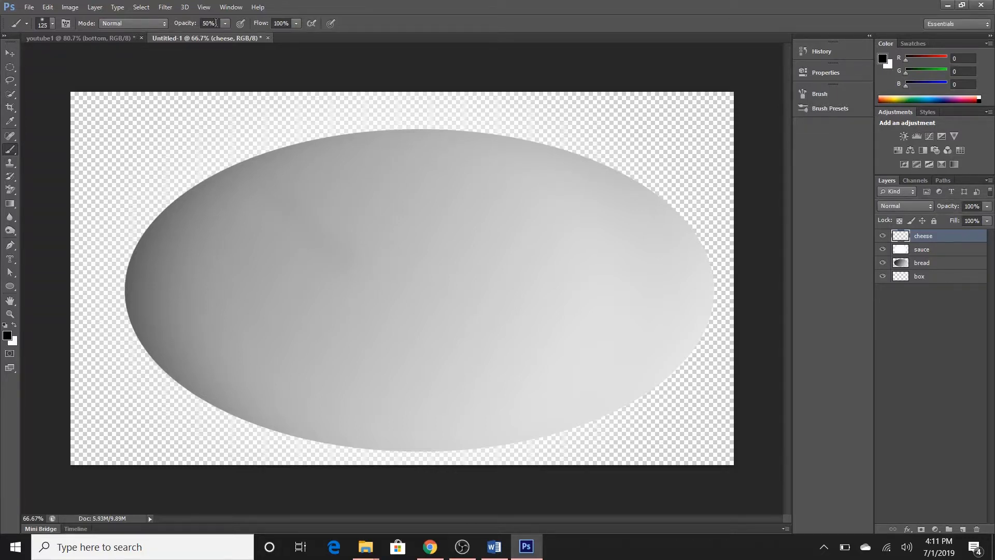
- Set the brush opacity to 100% and reduce the brush size to 70 px
click(216, 24)
text(100)
key(Return)
key(bracketleft)
key(bracketleft)
key(bracketleft)
key(bracketleft)
- Paint seven soft black strokes at varied angles across the ellipse on the cheese layer, joining some endpoints with straight lines
drag(267, 199, 340, 277)
drag(531, 200, 477, 249)
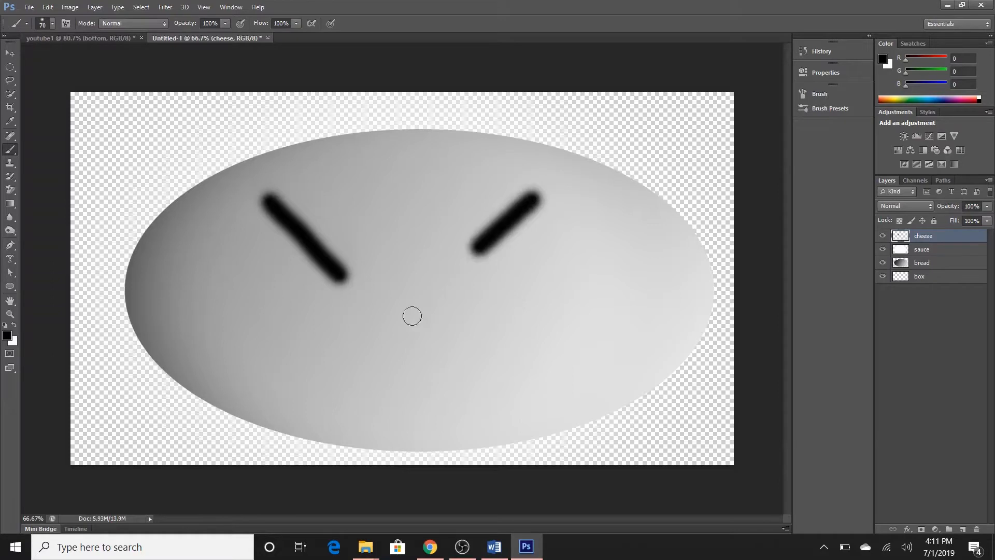
shift+click(412, 315)
drag(331, 319, 402, 369)
drag(515, 340, 581, 281)
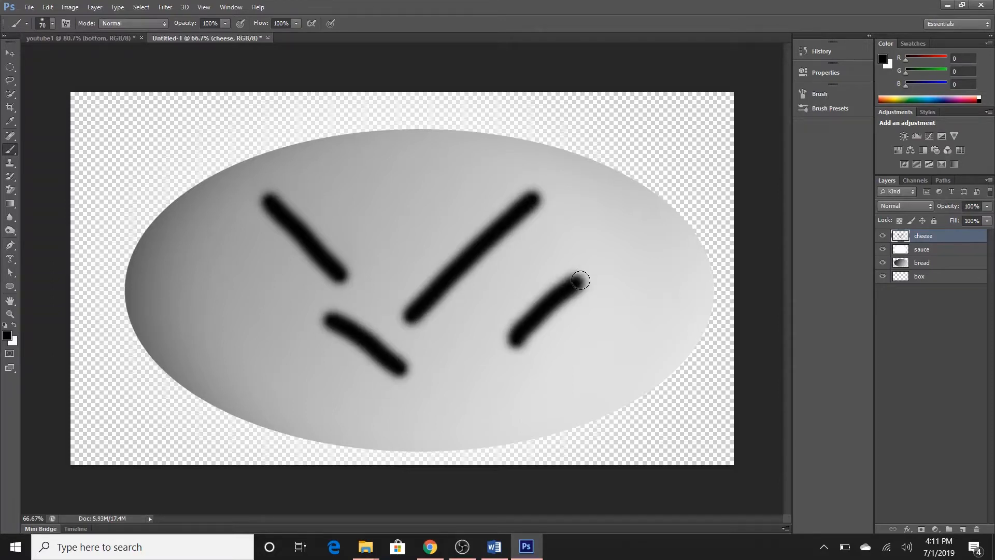
drag(362, 191, 404, 236)
click(185, 255)
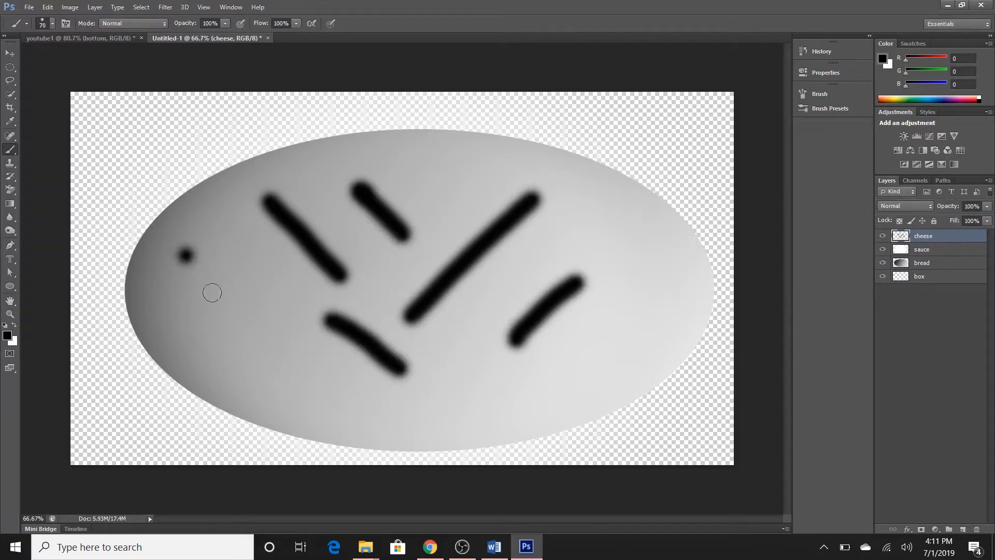
shift+click(244, 334)
click(314, 380)
shift+click(397, 387)
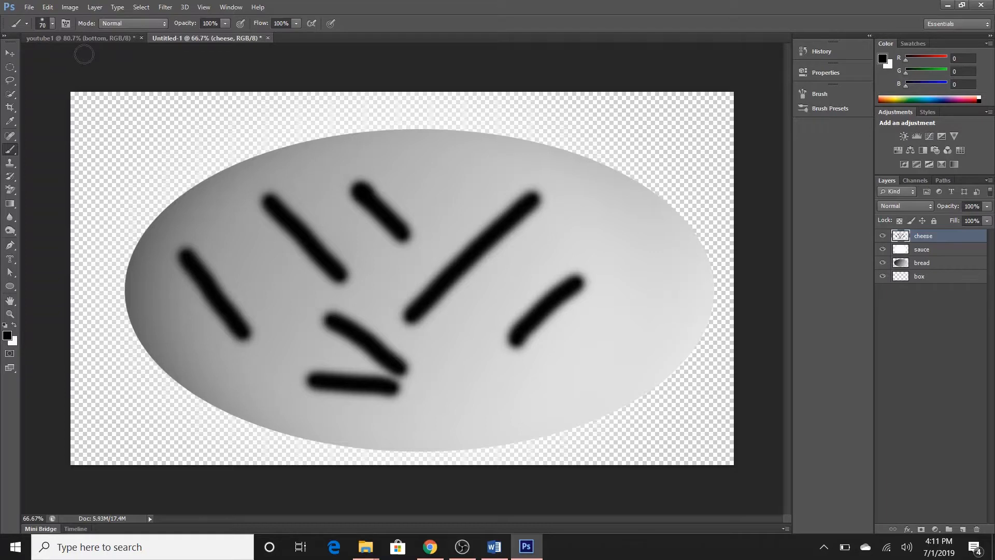
- Choose the hard round brush preset with 100% hardness at 70 px and look through the other brush presets
click(52, 24)
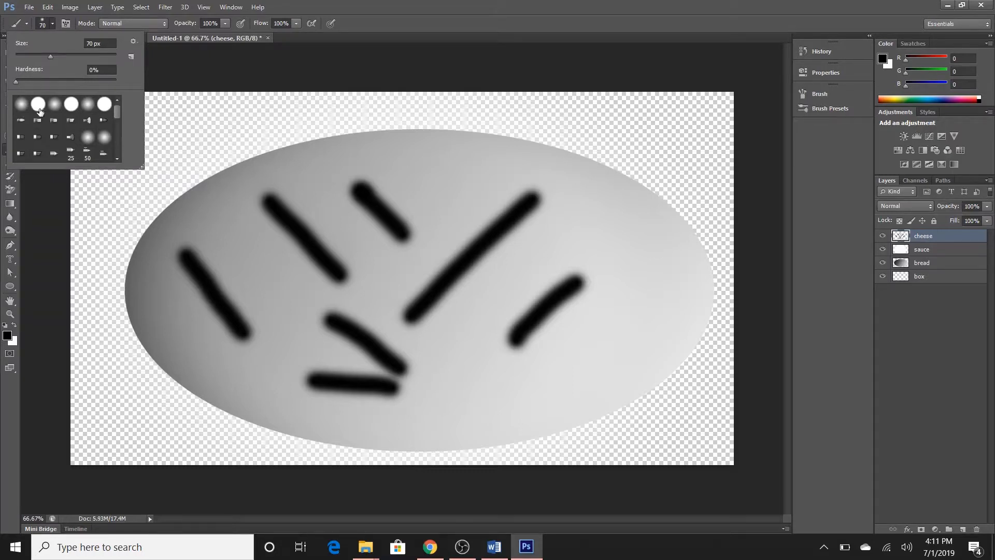
click(38, 105)
scroll(119, 114, down, 3)
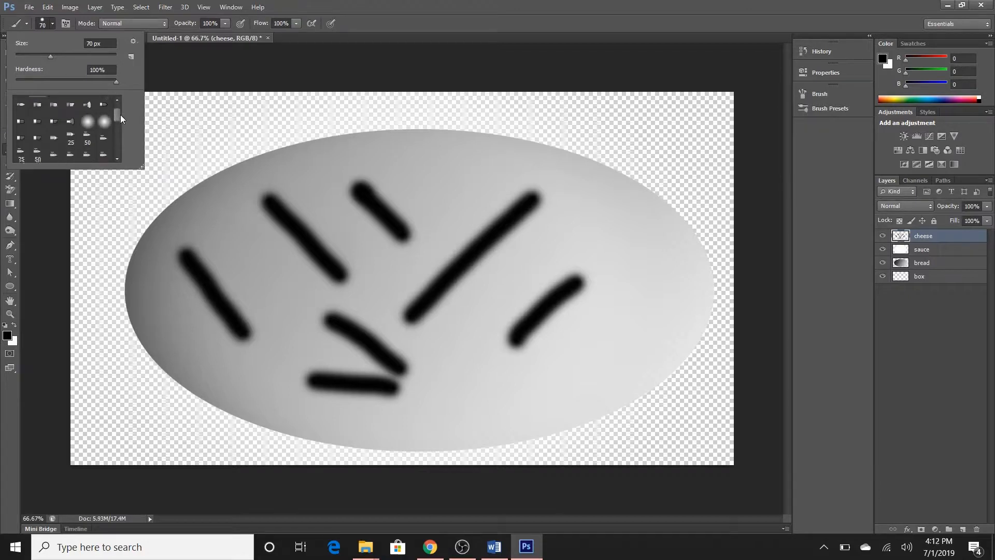
scroll(123, 134, down, 2)
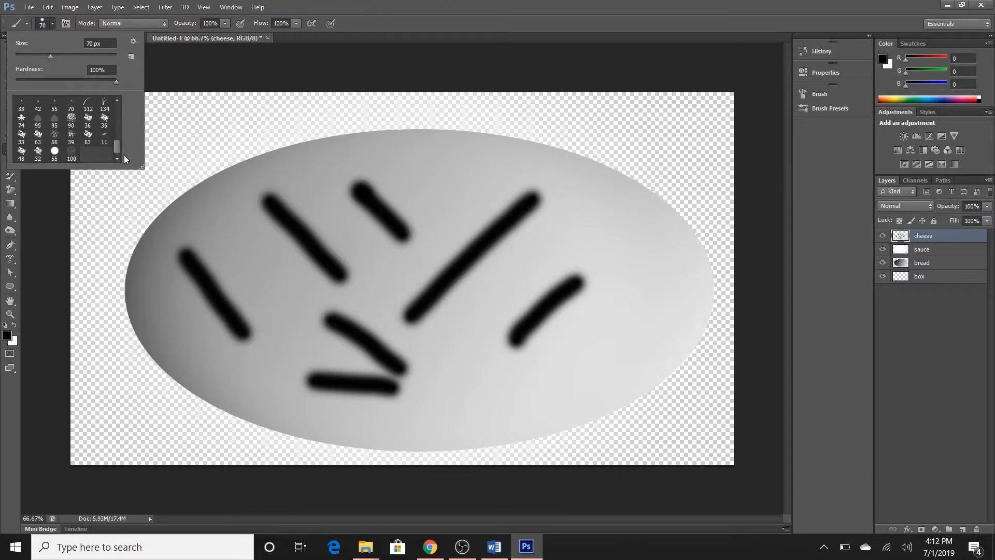
scroll(117, 139, down, 1)
drag(117, 139, 116, 111)
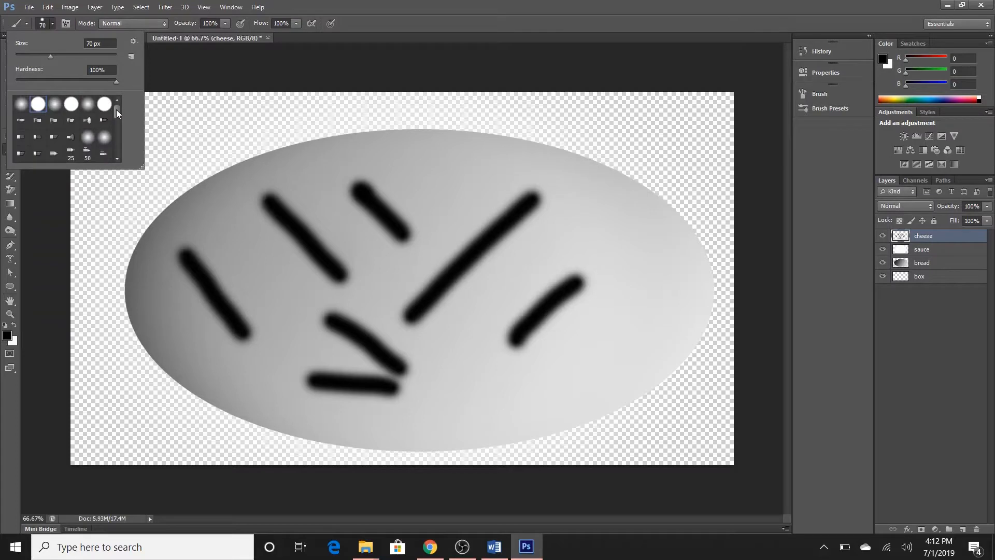
- Paint five hard-edged black strokes between the soft ones on the cheese layer, and switch to the Eraser tool
drag(223, 195, 278, 266)
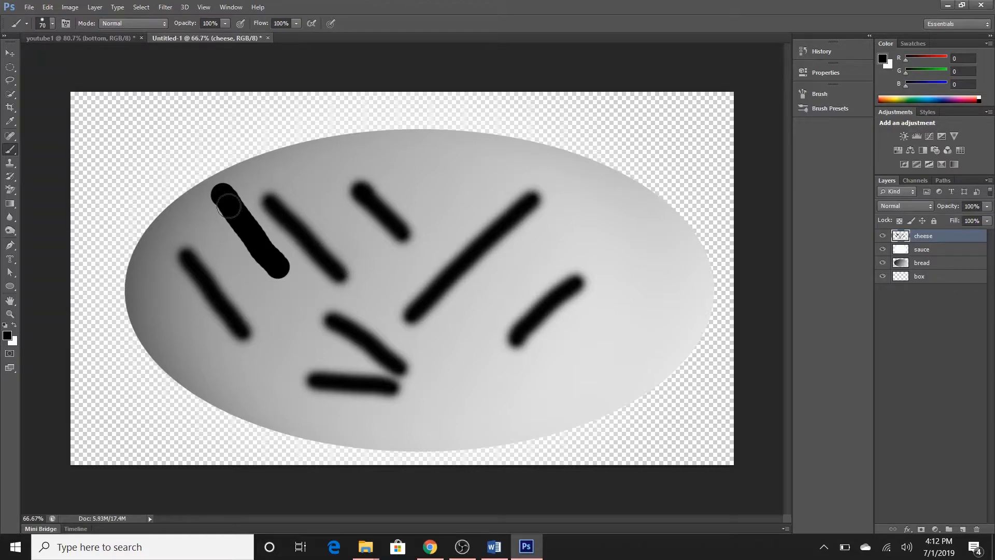
drag(333, 216, 399, 280)
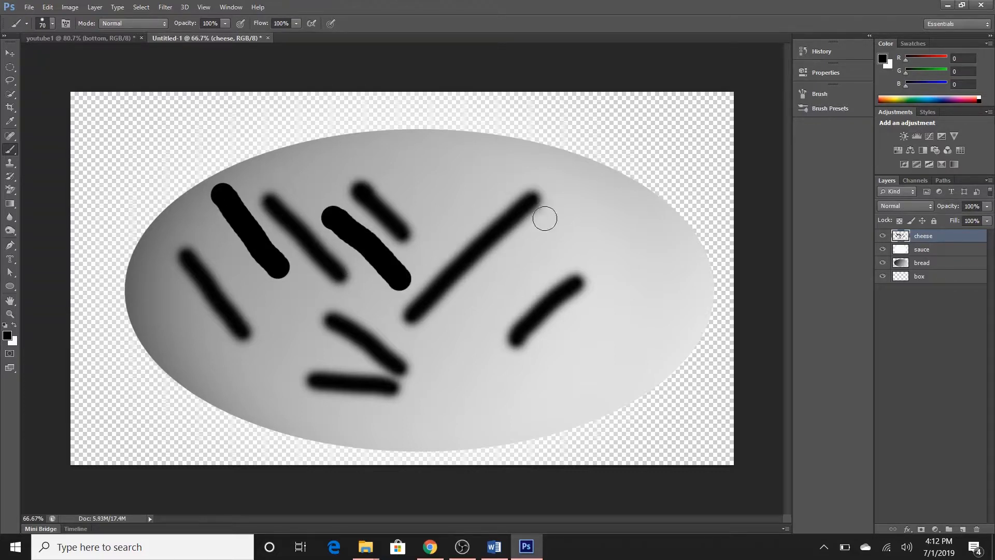
drag(567, 238, 488, 291)
drag(468, 337, 528, 392)
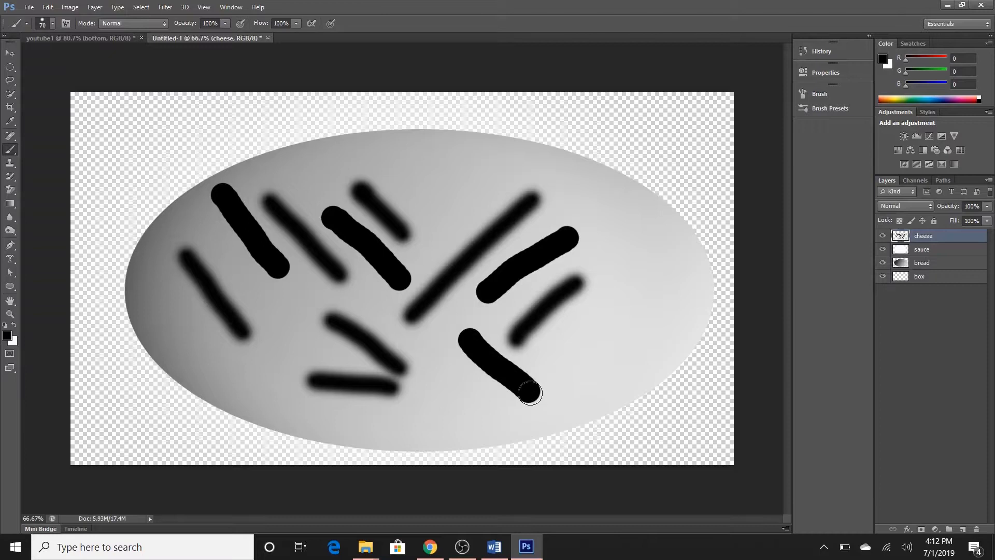
drag(581, 364, 613, 311)
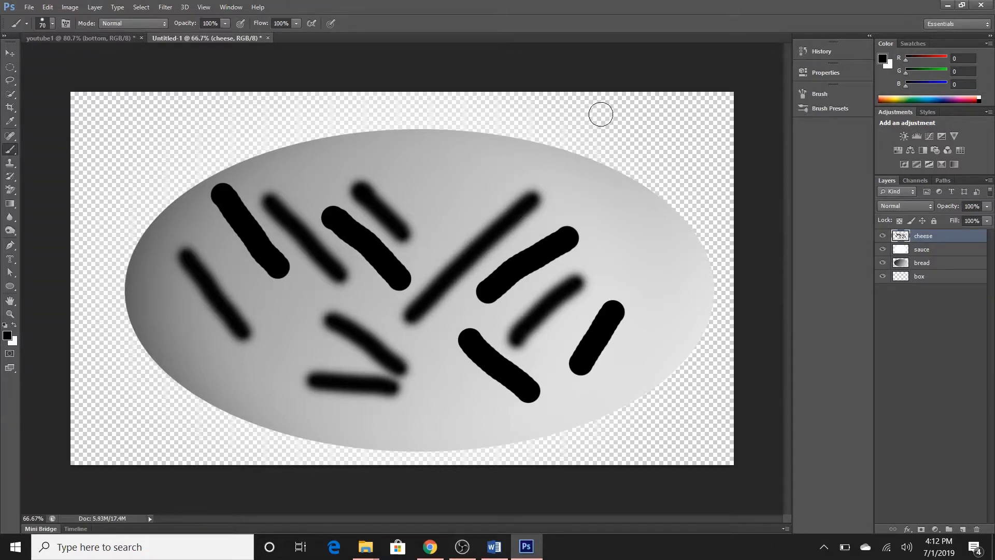
key(e)
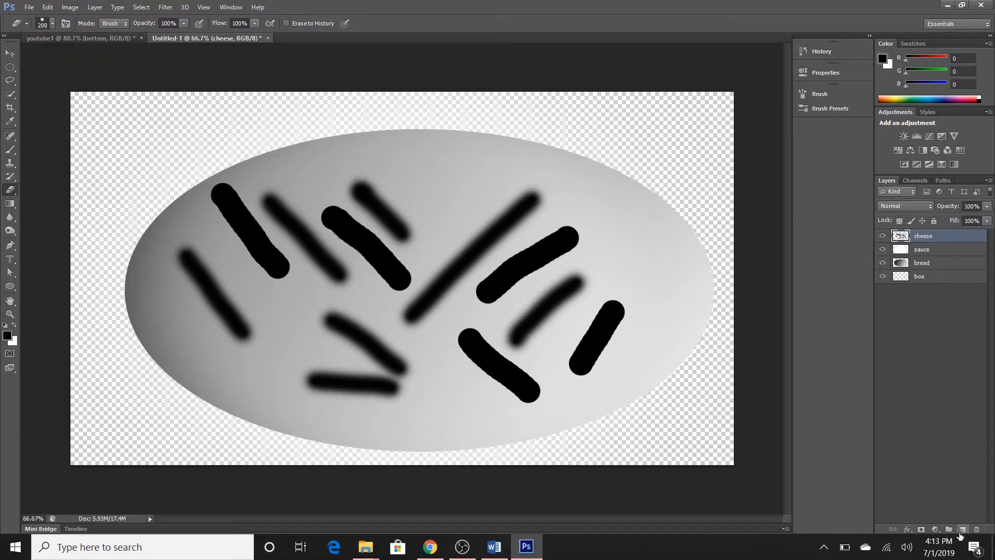
- Add a new layer above the cheese layer and name it pep
click(961, 530)
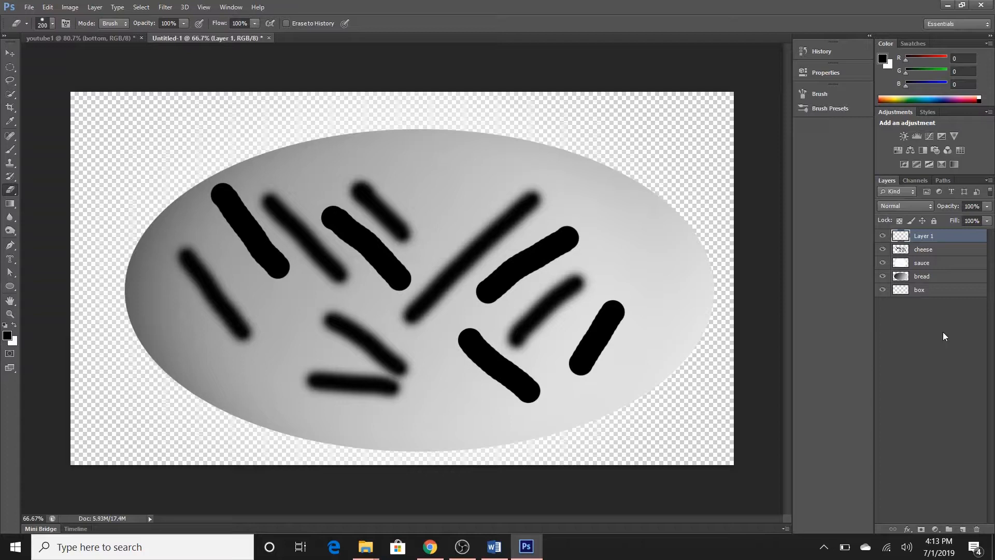
double_click(925, 237)
text(pep)
click(897, 239)
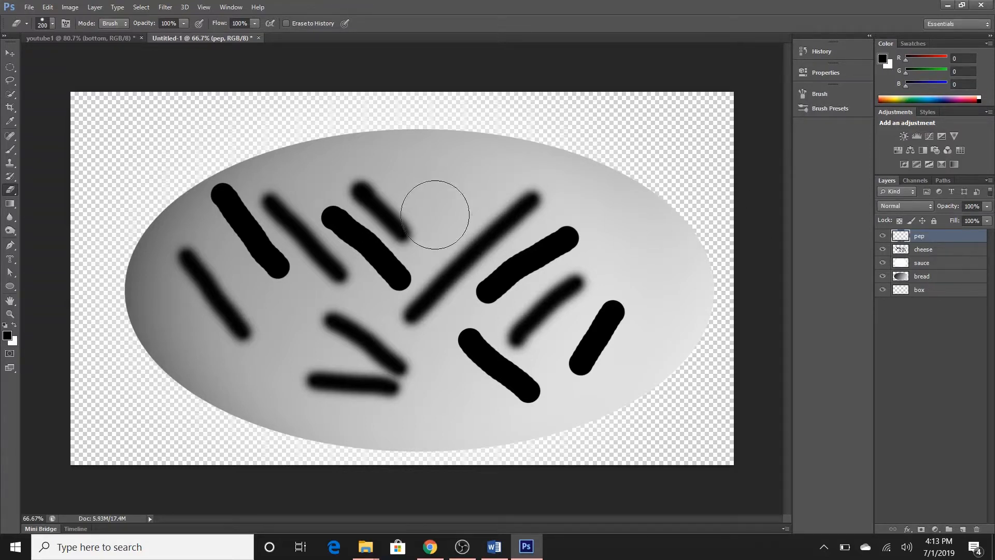
- Set the foreground color to bright red, e41515
click(6, 336)
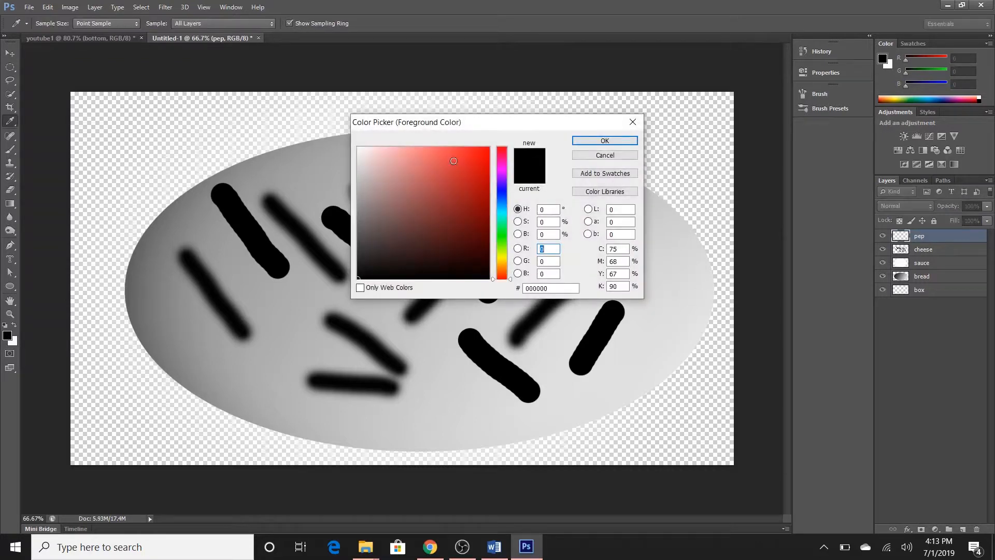
click(478, 160)
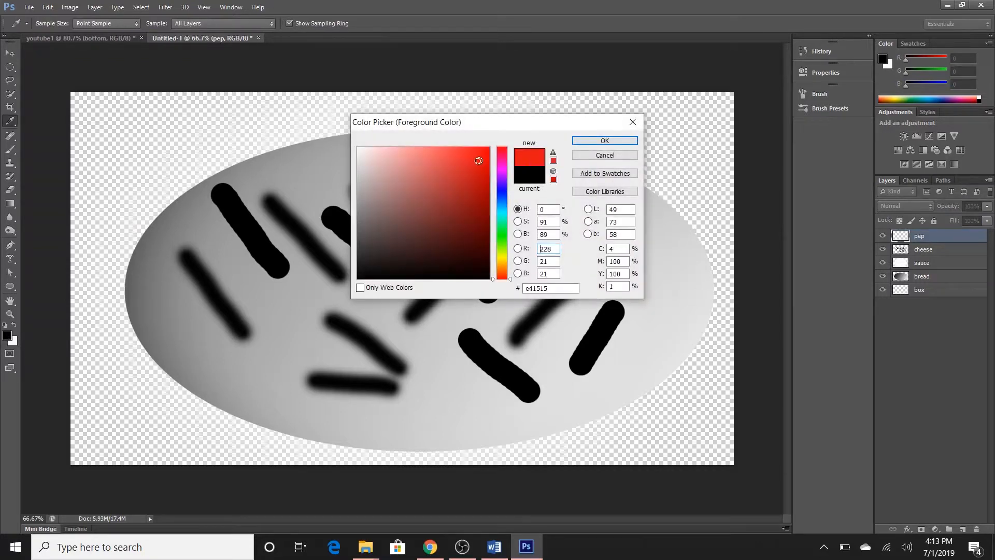
click(603, 141)
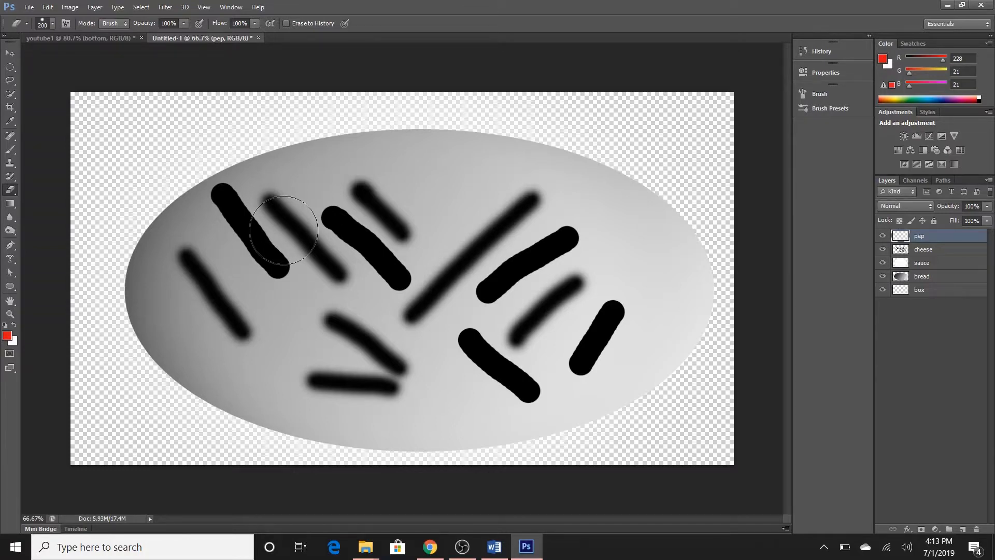
- Enlarge the hard brush to 250 px and stamp five separate red circles across the ellipse on the pep layer
key(b)
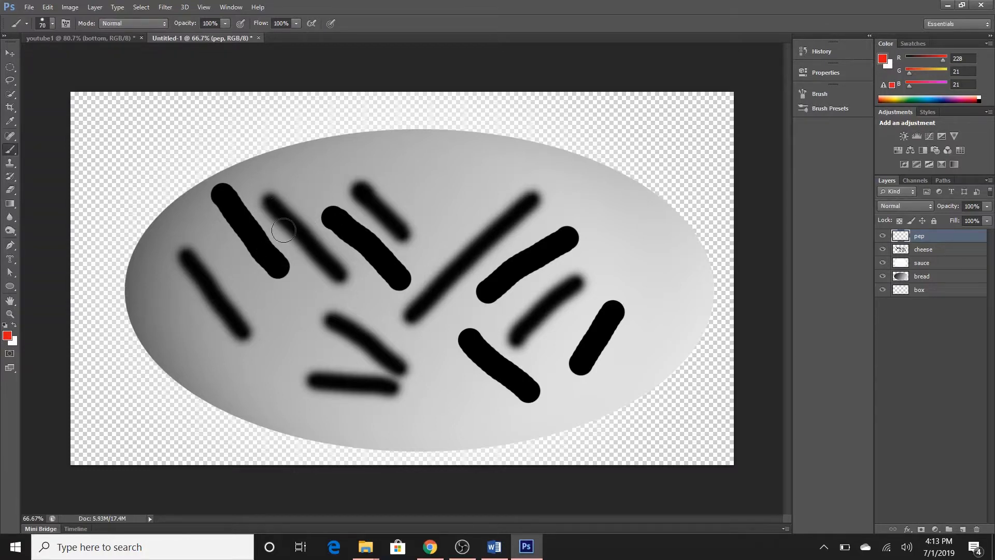
key(bracketright)
key(bracketright)
key(bracketright)
key(bracketright)
key(bracketright)
key(bracketright)
key(bracketright)
key(bracketright)
click(298, 222)
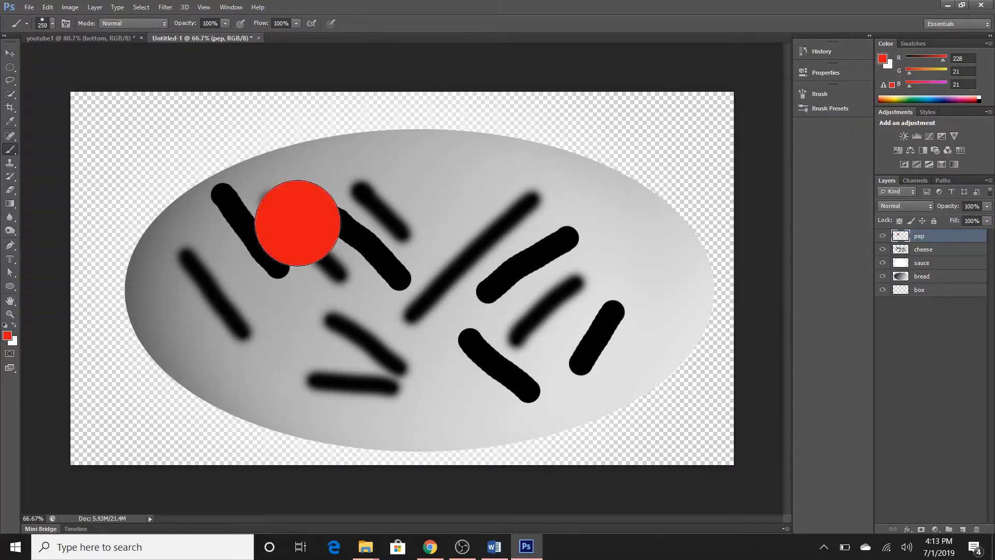
click(557, 268)
click(423, 341)
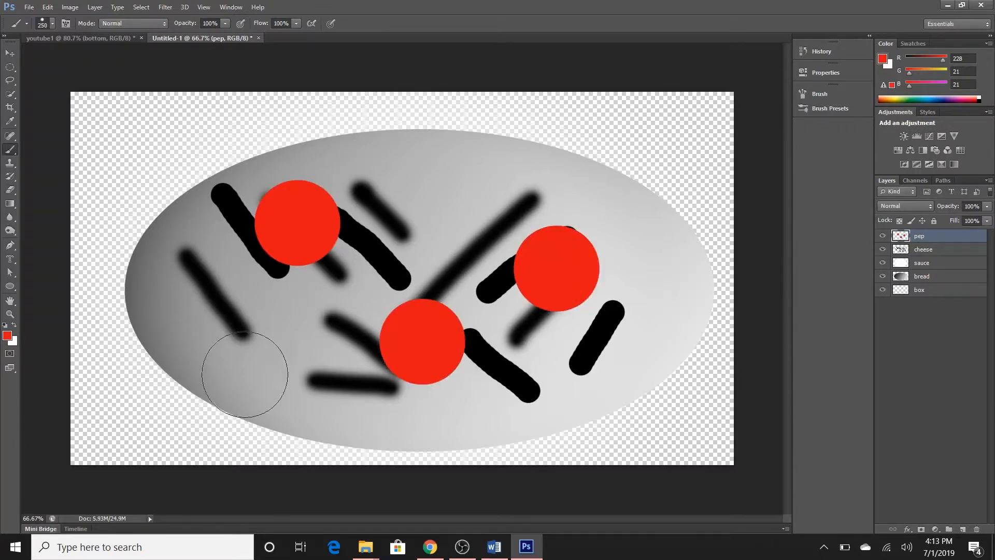
click(255, 346)
click(464, 201)
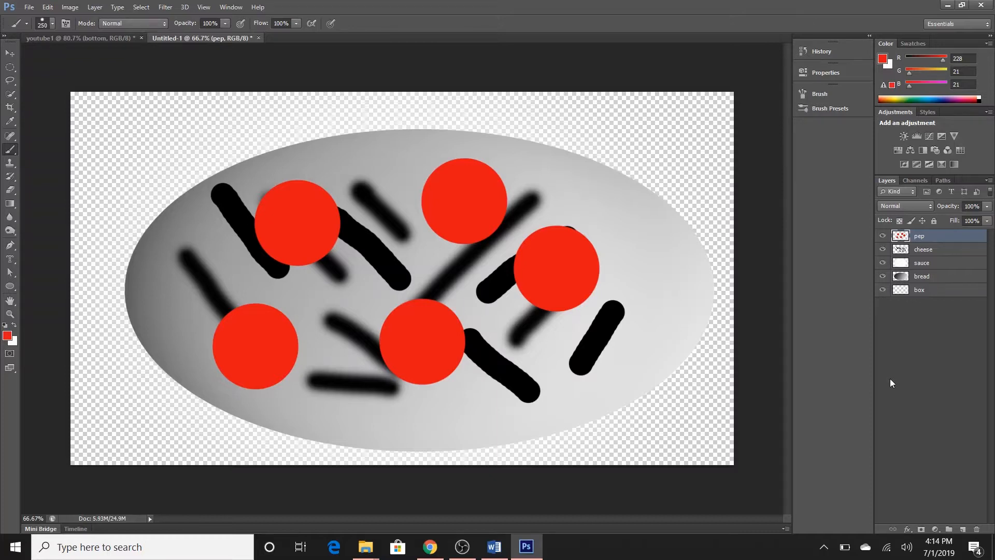
- Select everything on the pep layer, move the five red circles together slightly to the right, and deselect
key(ctrl+a)
click(6, 56)
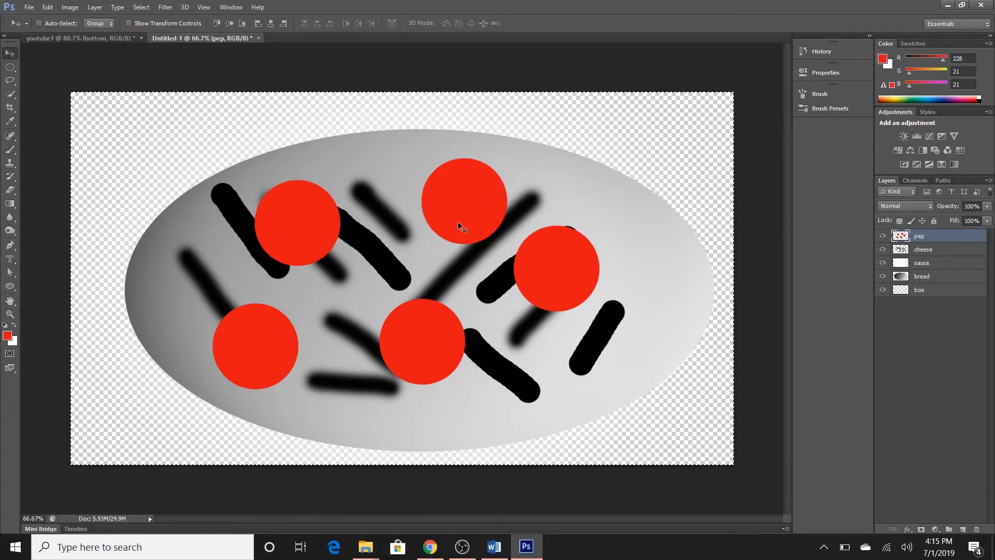
drag(475, 231, 430, 272)
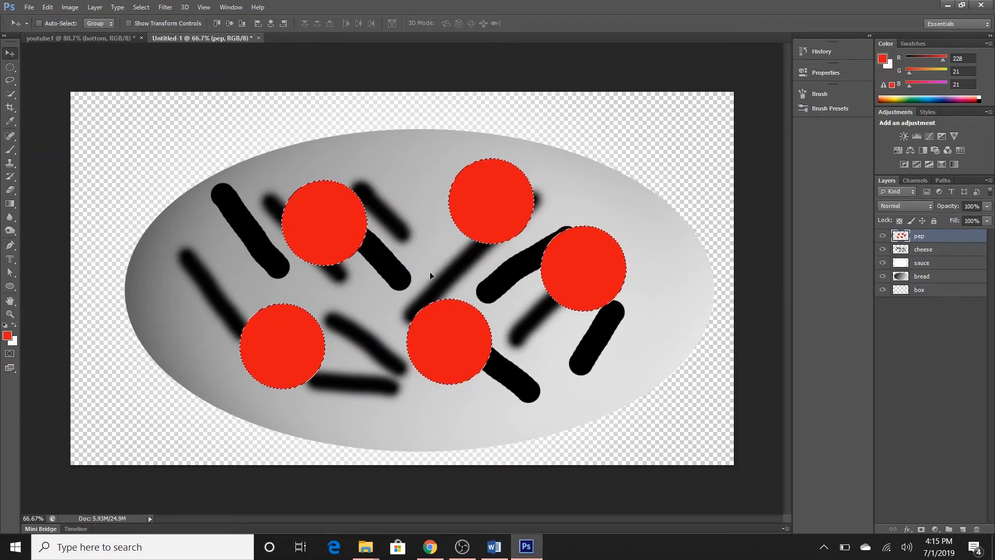
key(m)
key(ctrl+d)
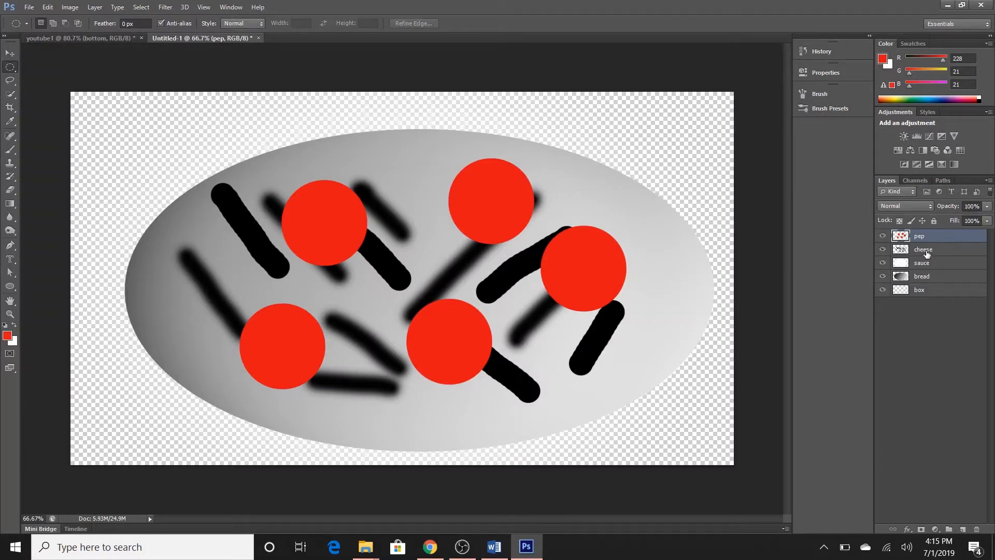
- Erase ten round holes from the bread layer with the 200 px eraser, spread over the ellipse and its edges
click(928, 277)
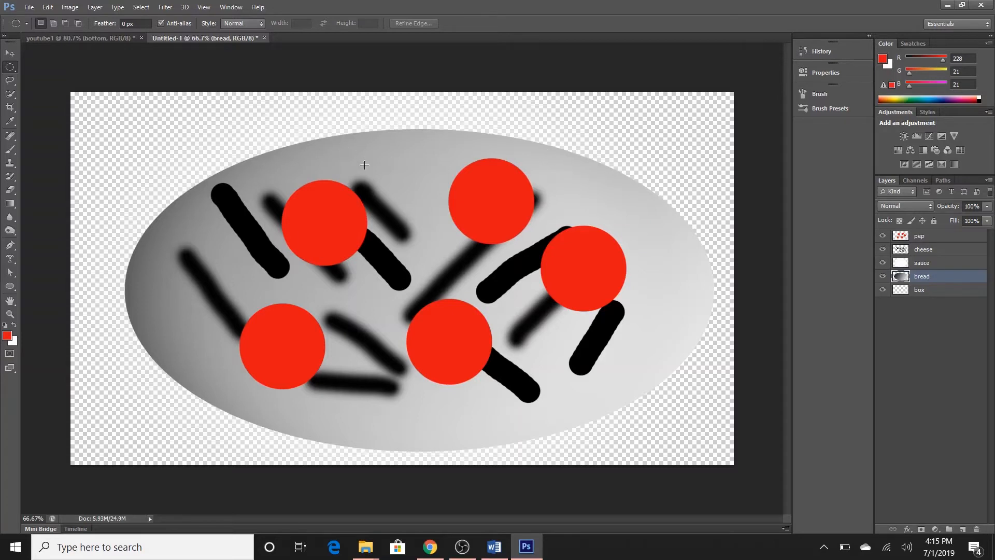
key(b)
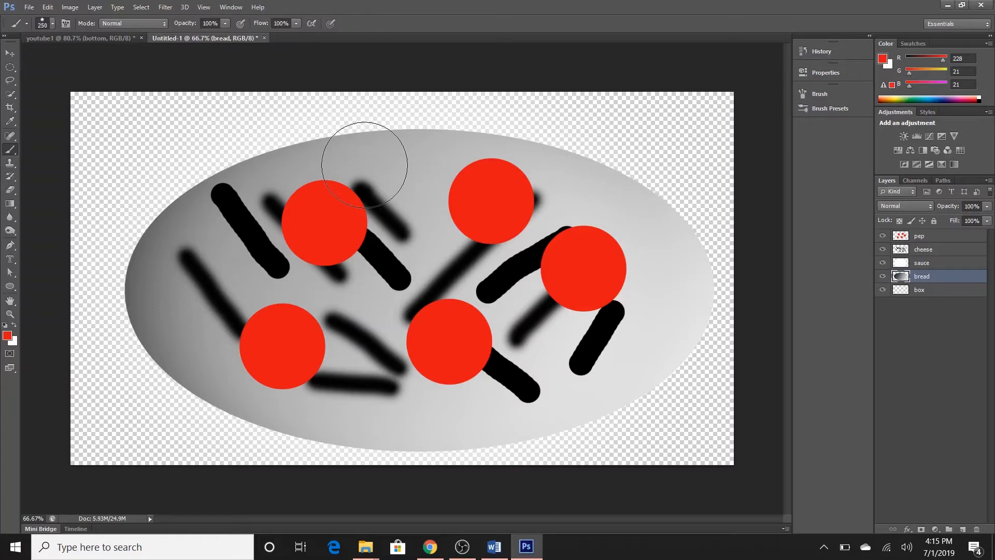
key(e)
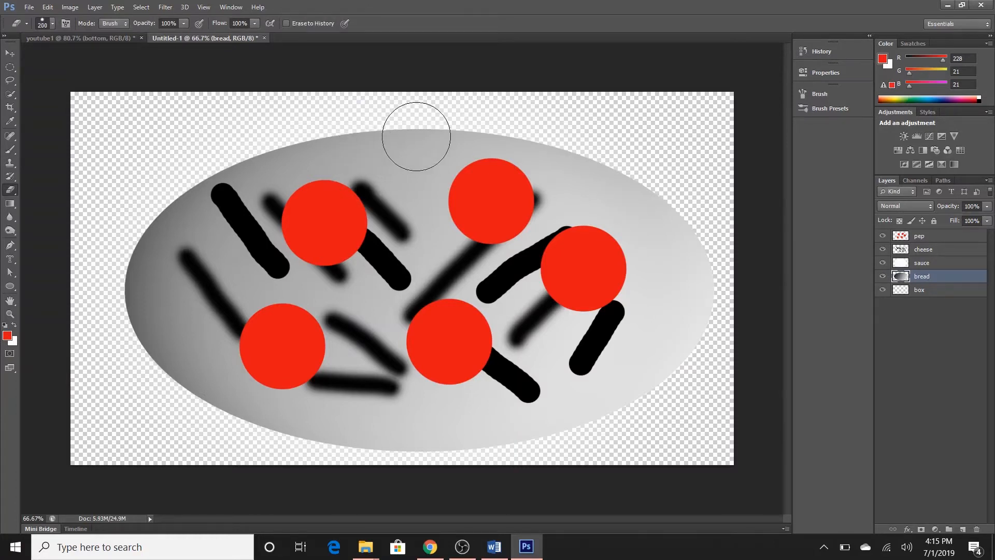
click(417, 136)
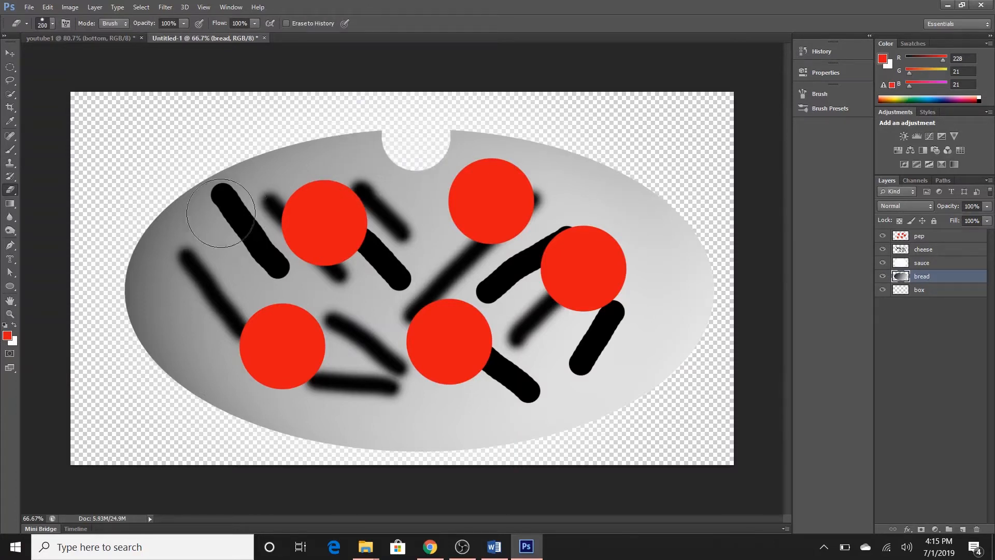
click(231, 207)
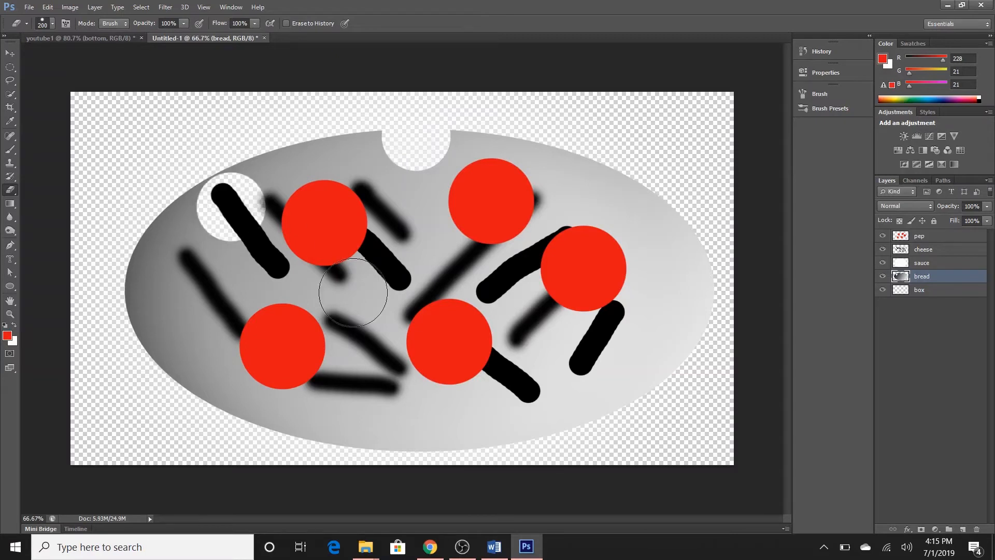
click(355, 262)
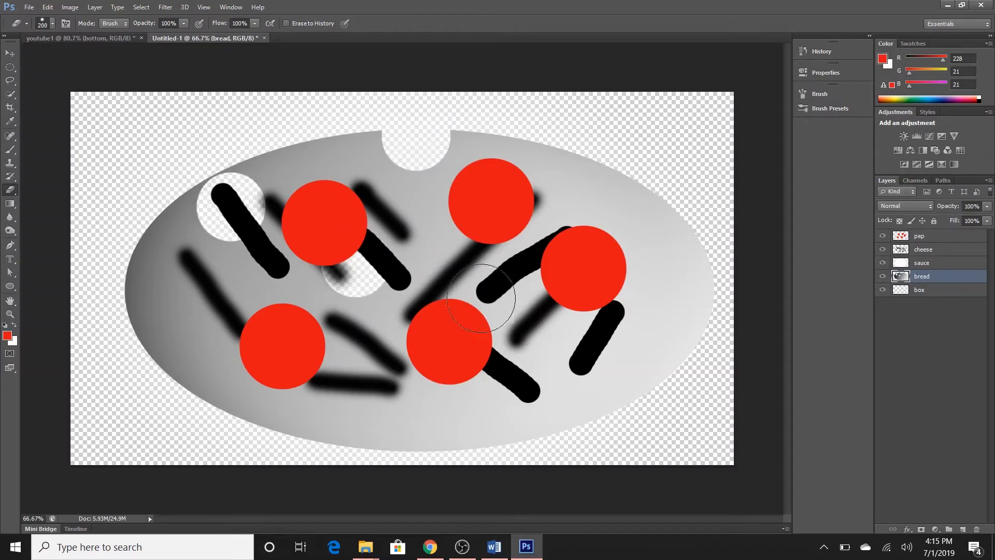
click(481, 313)
click(594, 313)
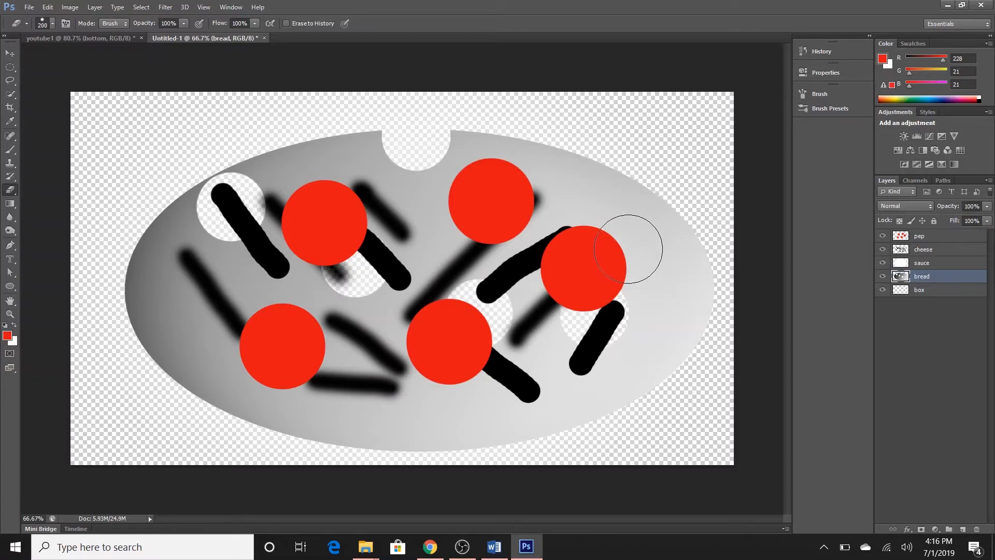
click(631, 245)
click(688, 301)
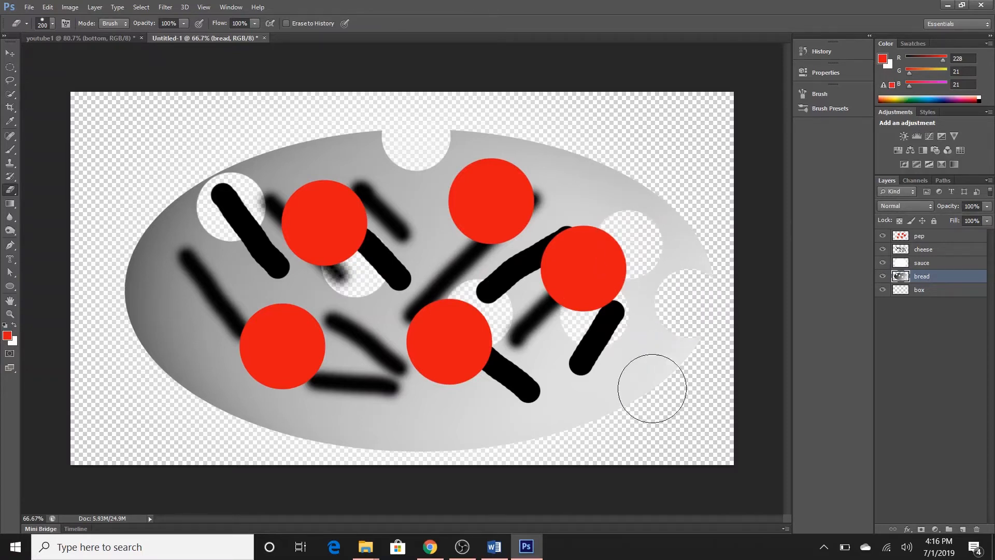
click(500, 429)
click(518, 359)
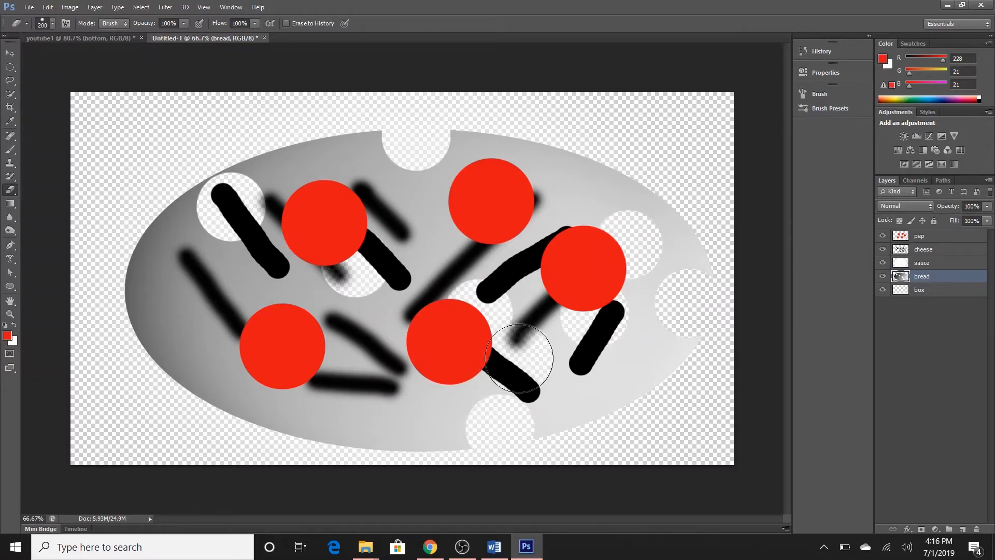
click(335, 373)
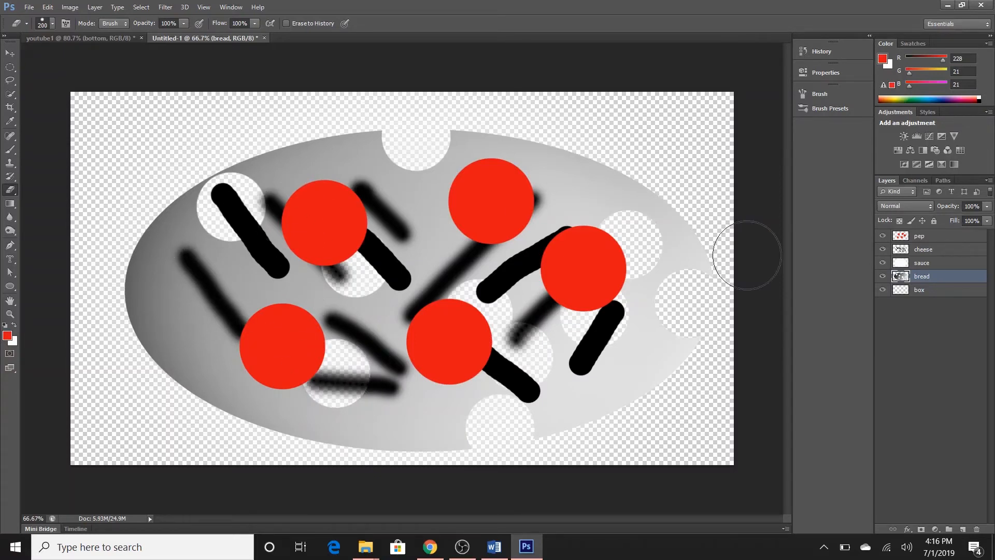
- Erase a small round hole inside each of the five red circles on the pep layer with a 100 px eraser
click(933, 237)
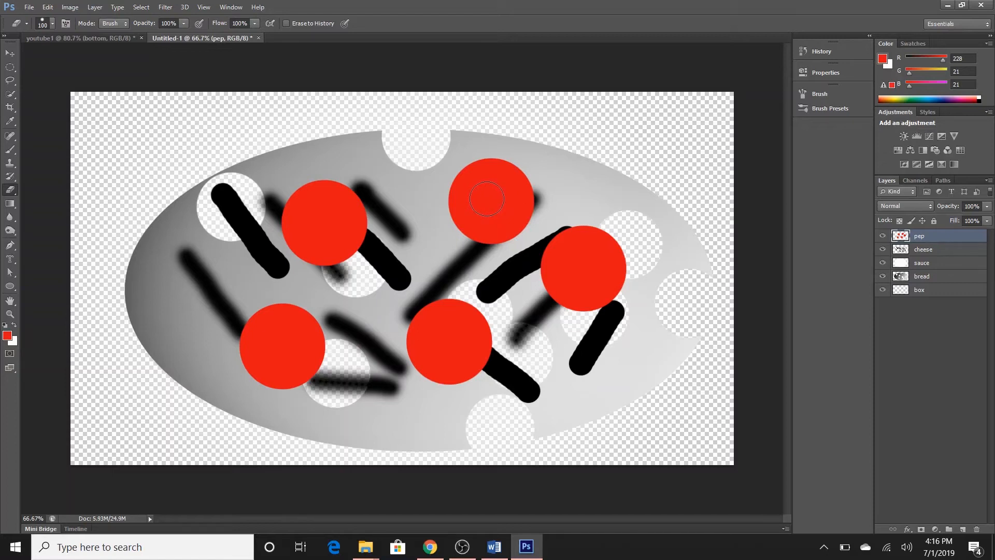
click(486, 199)
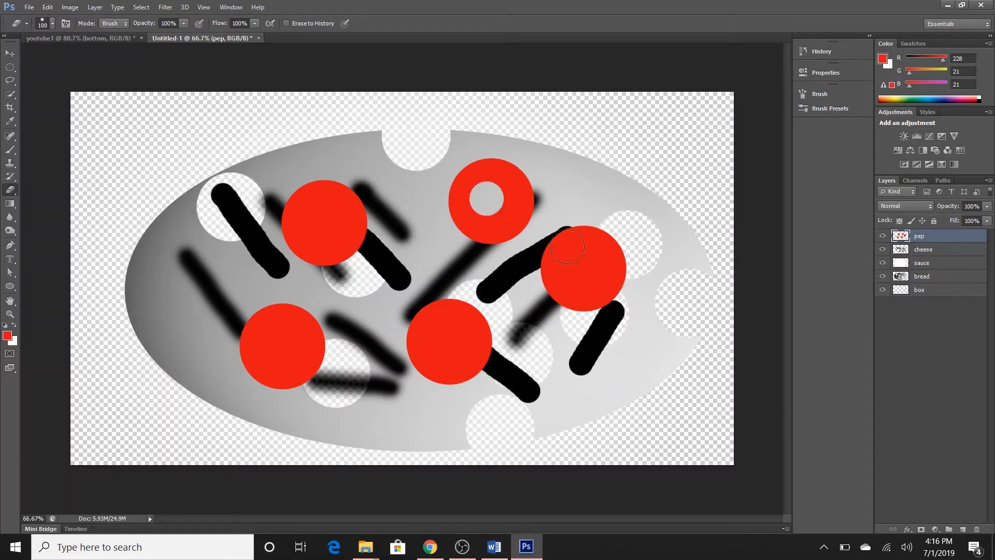
click(595, 272)
click(439, 358)
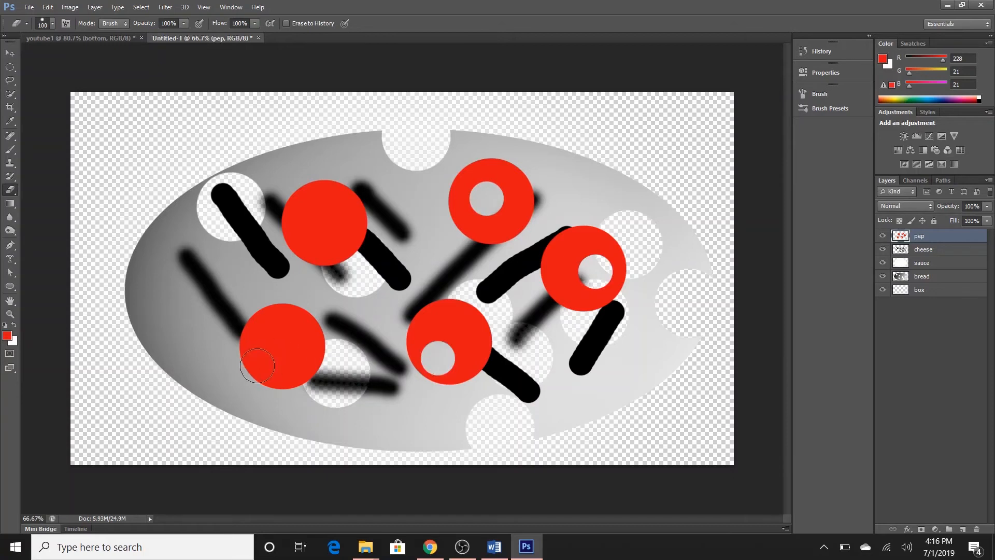
click(275, 352)
click(310, 236)
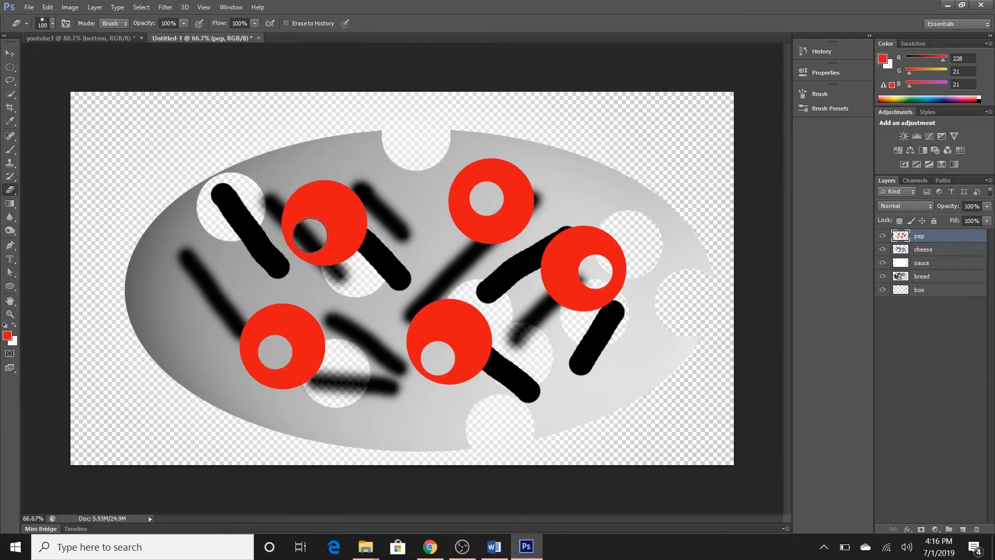